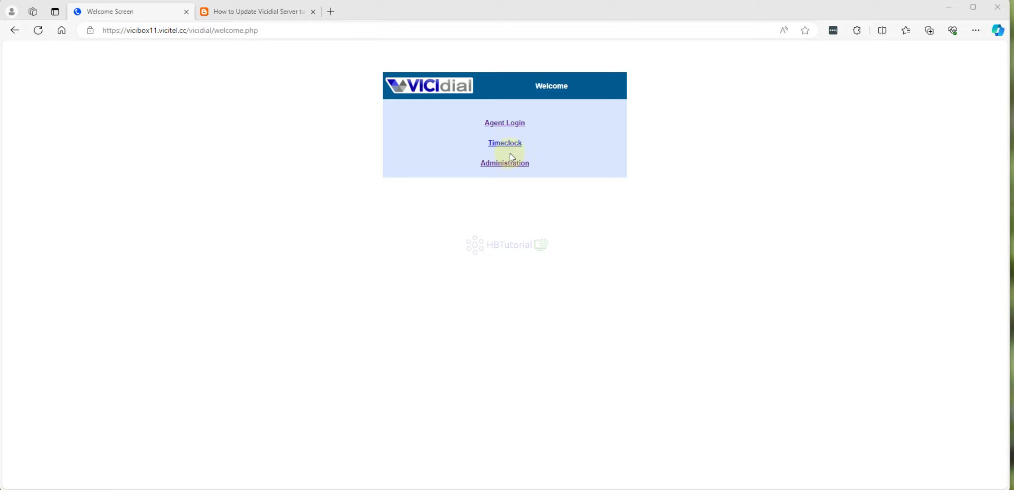
Sign in to VICIdial administration and reach Admin > System Settings.
click(499, 164)
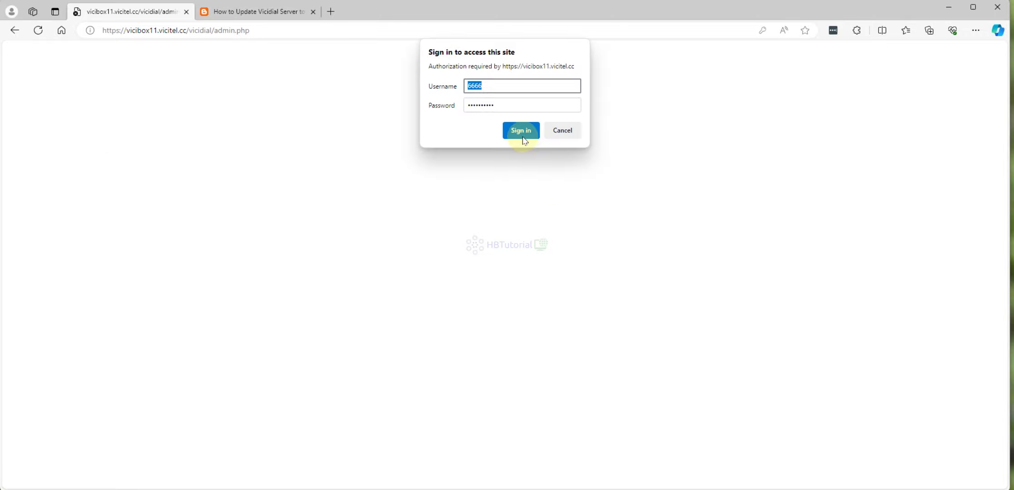
click(522, 138)
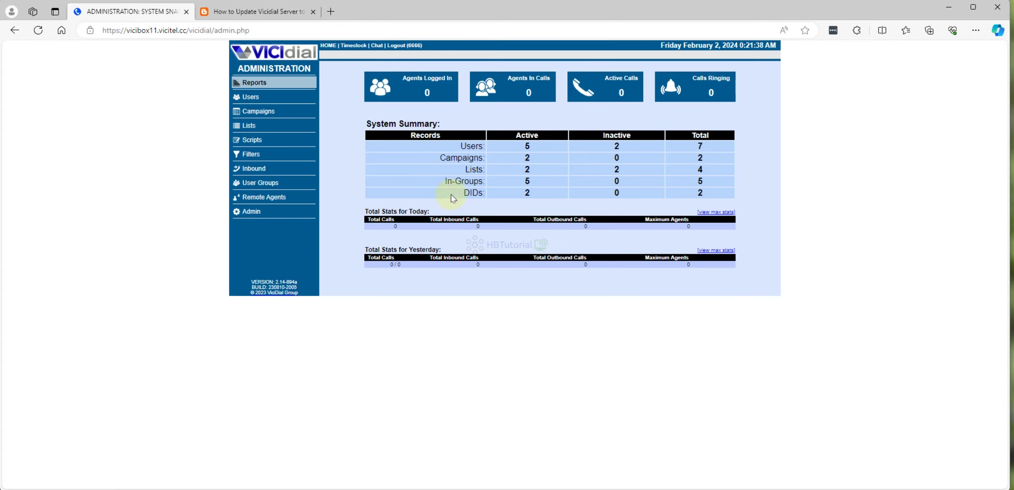
click(252, 212)
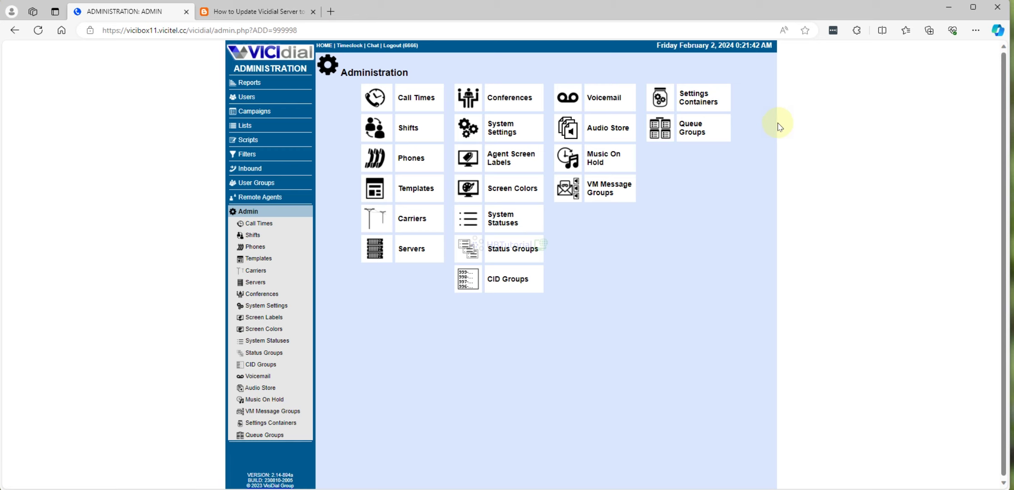
click(502, 130)
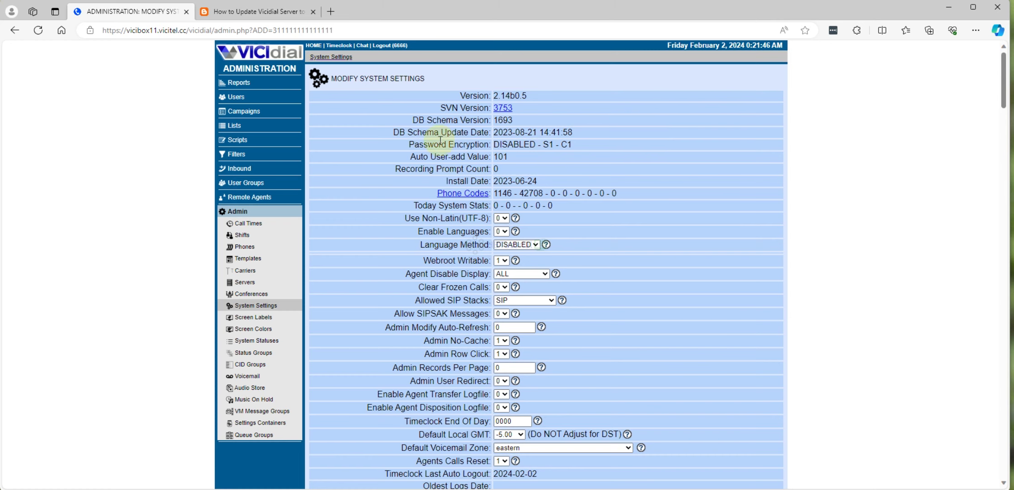
Follow the SVN Version number to the Server Version Information page showing revision 3753.
drag(435, 109, 505, 112)
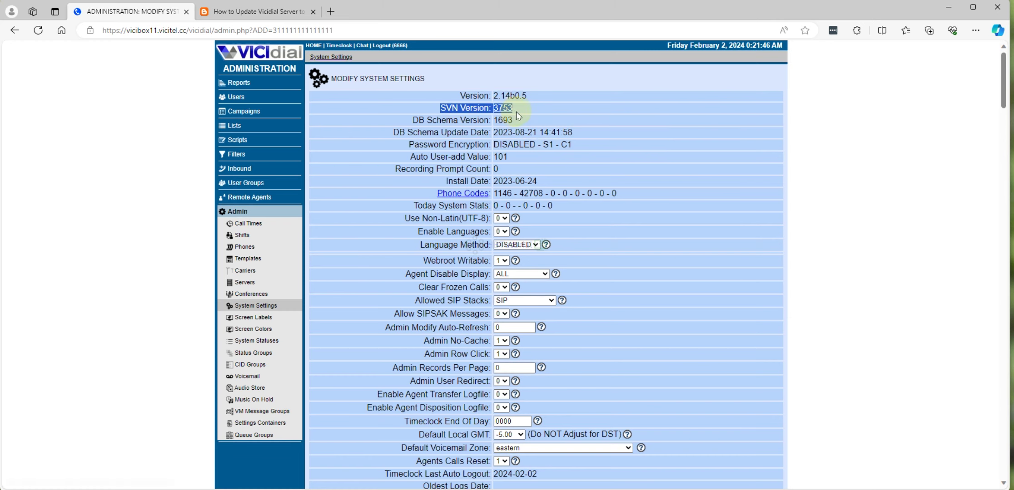
click(504, 112)
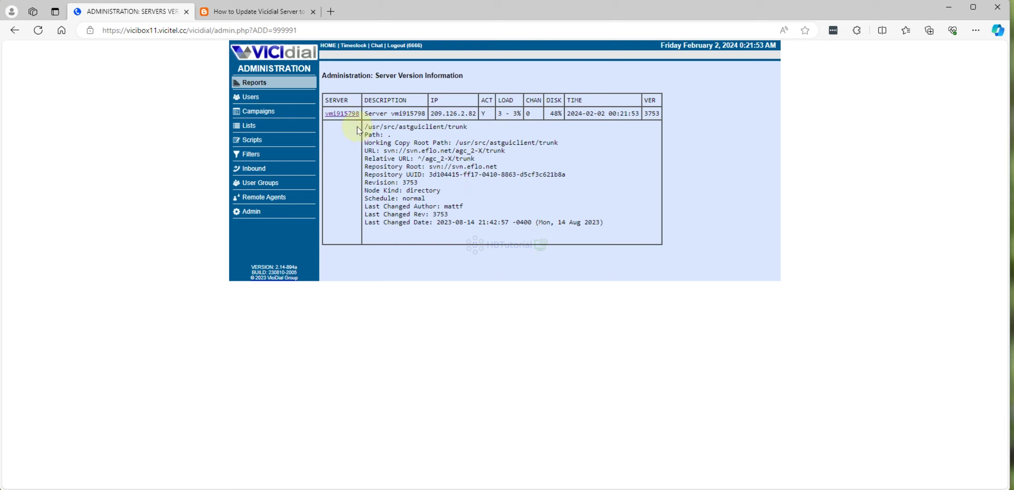
Read the svn info block on the version page, noting the Revision 3753 line.
drag(364, 125, 663, 272)
click(475, 133)
drag(364, 183, 446, 181)
click(481, 214)
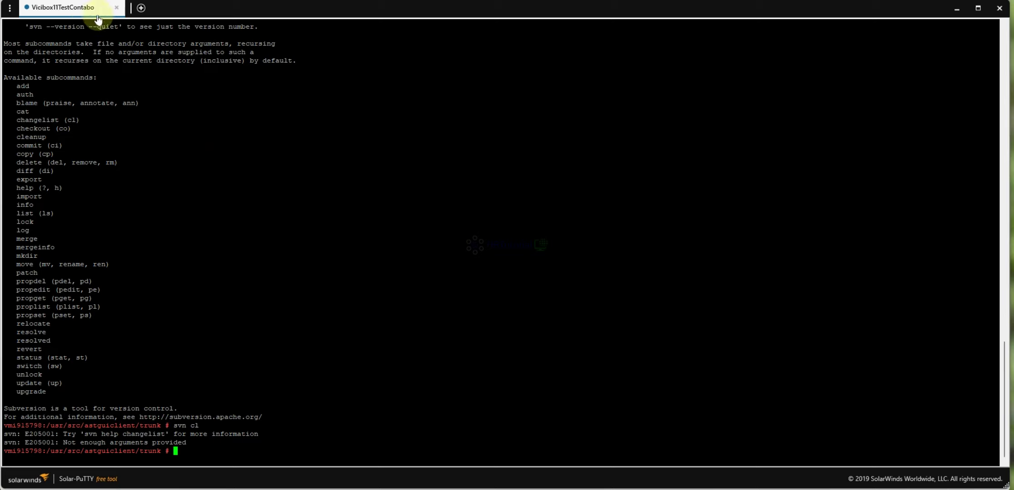
Reconnect the Solar-PuTTY session and cd into /usr/src/astguiclient/trunk/.
right_click(84, 8)
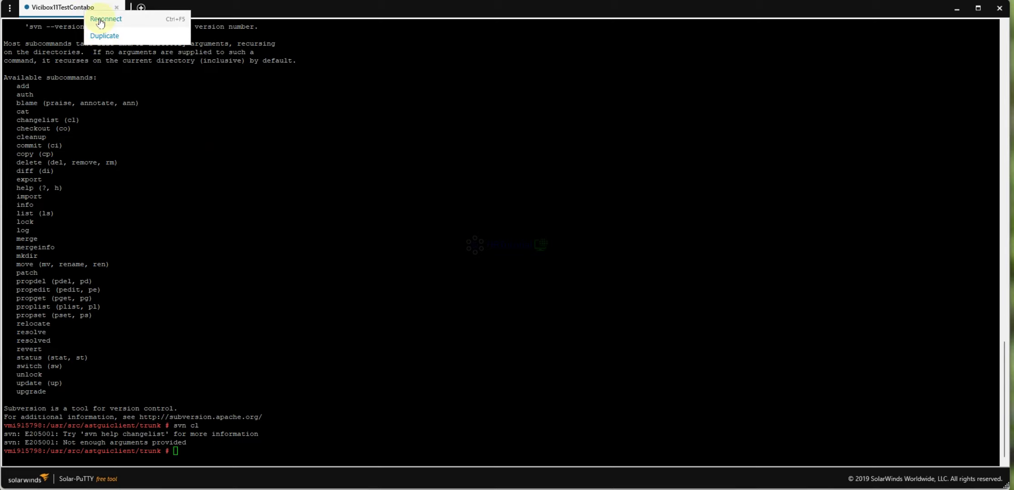
click(104, 37)
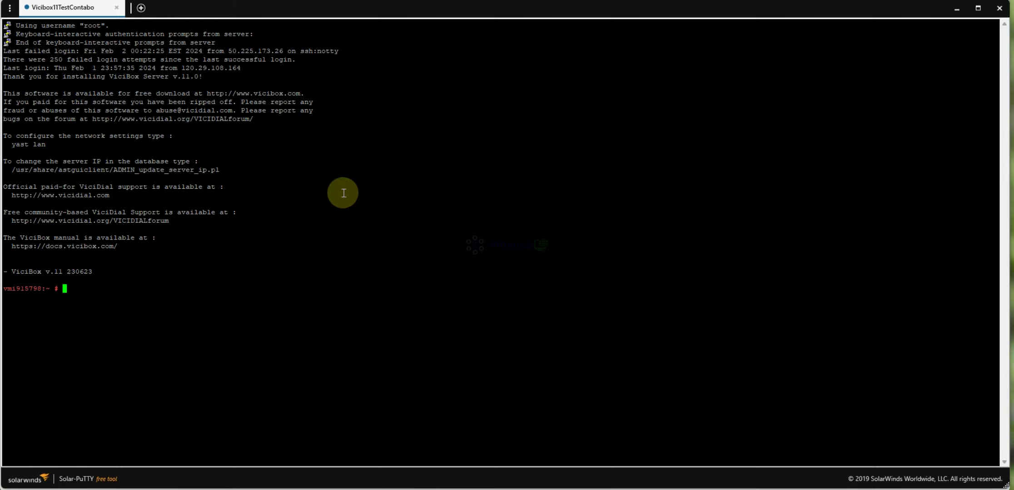
text(cd )
text(/)
key(BackSpace)
key(BackSpace)
key(BackSpace)
key(BackSpace)
text(cd)
text( /usr/)
text(src/a)
text(stguiclient/trunk/)
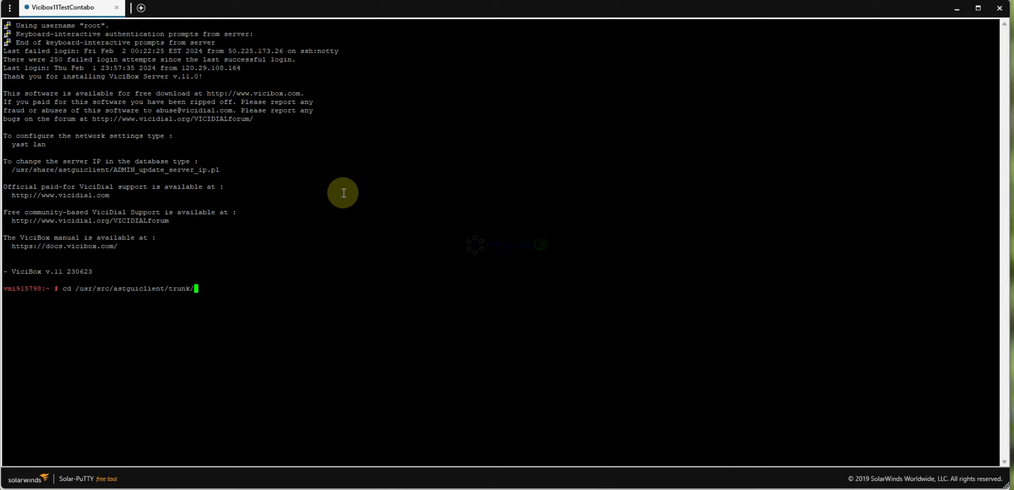
key(Return)
text(cl)
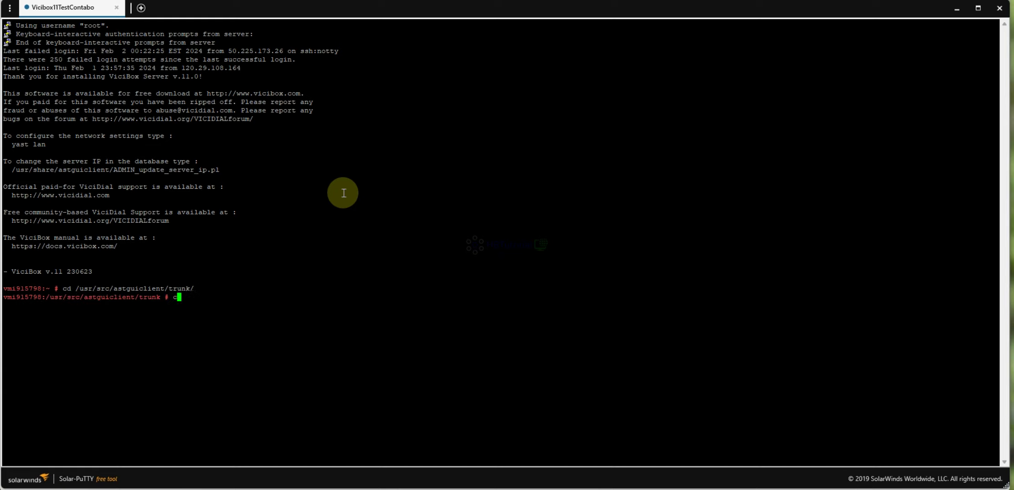
text(ear)
Clear the screen, list the trunk directory and run svn info, noting Revision 3753.
key(Return)
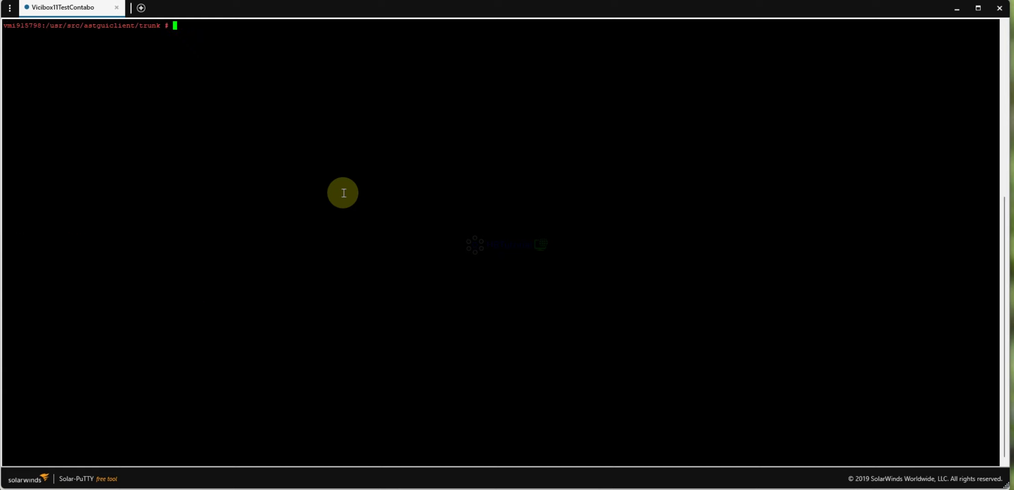
text(ls)
key(BackSpace)
key(BackSpace)
key(BackSpace)
text(ls)
key(Return)
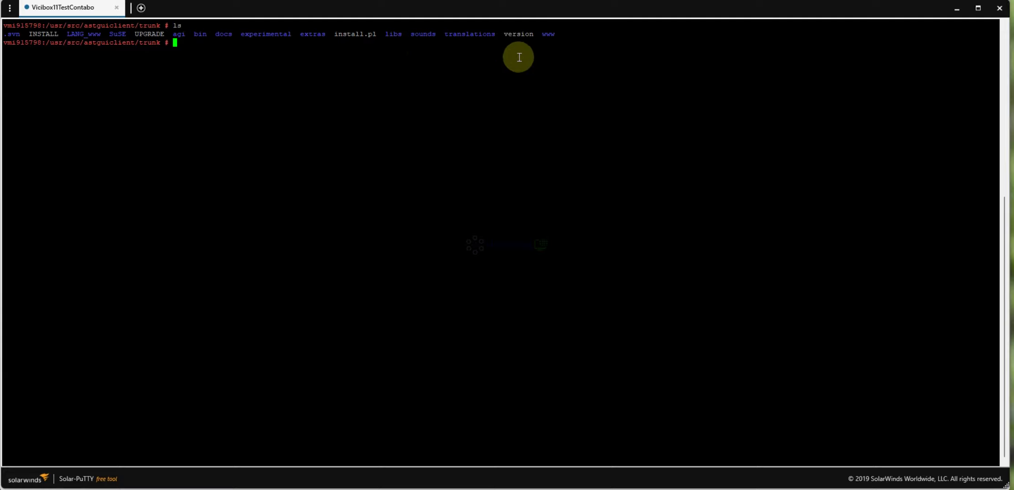
text(svn )
text(info)
key(Return)
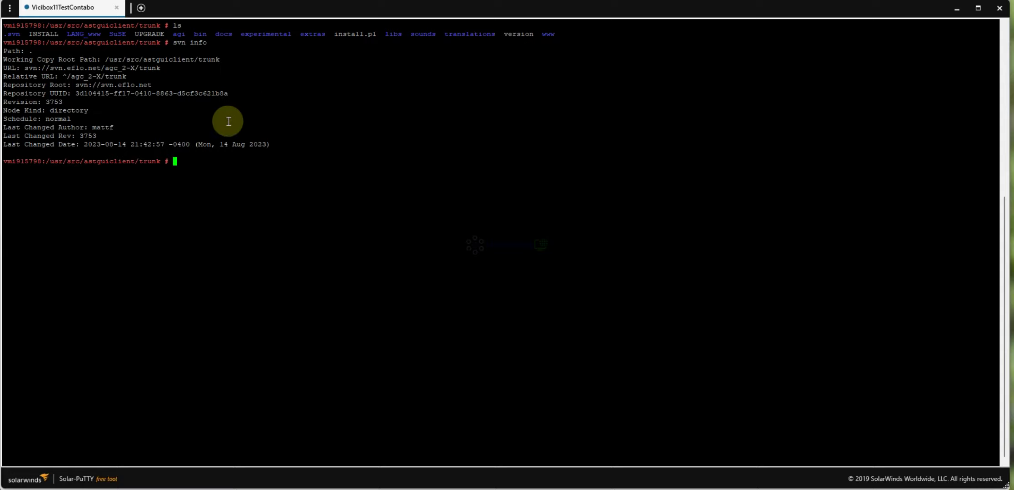
drag(45, 101, 66, 103)
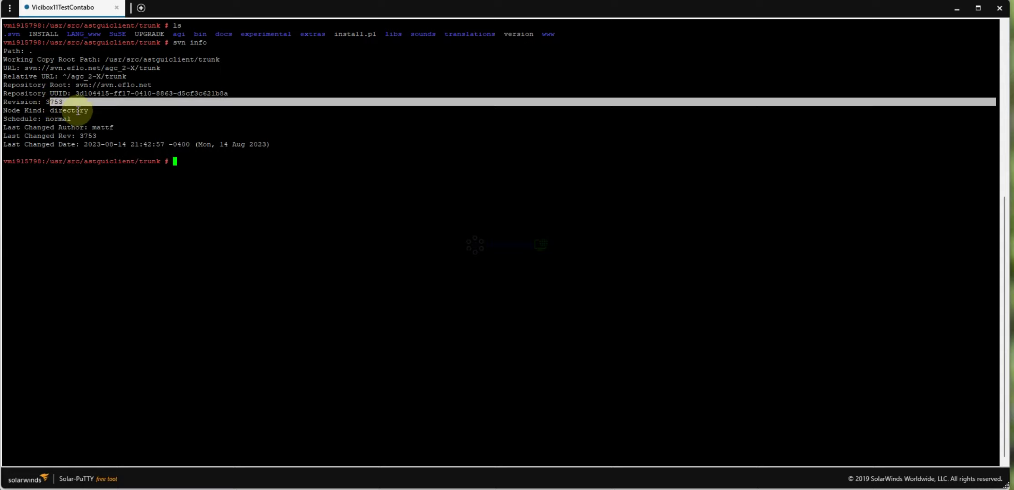
click(68, 106)
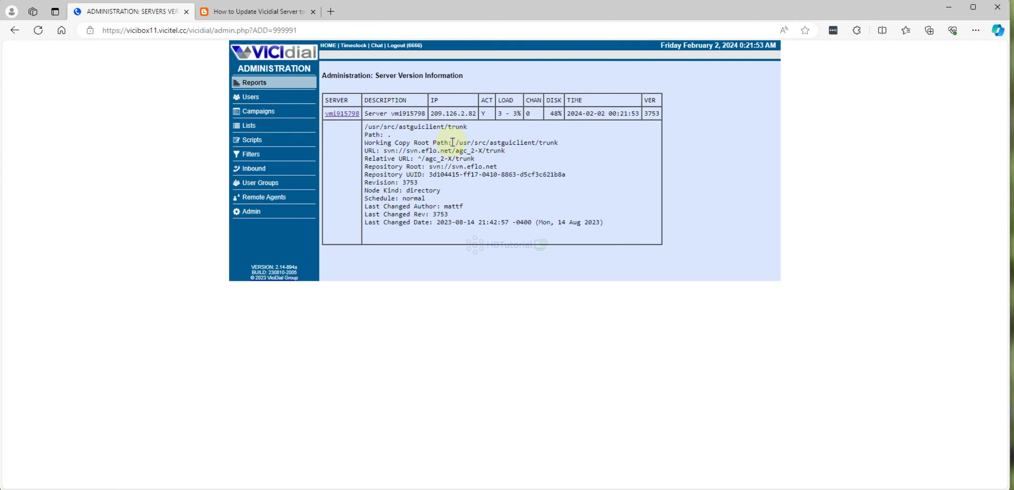
Review the server version report showing revision 3753, then return focus to the terminal.
drag(324, 74, 668, 225)
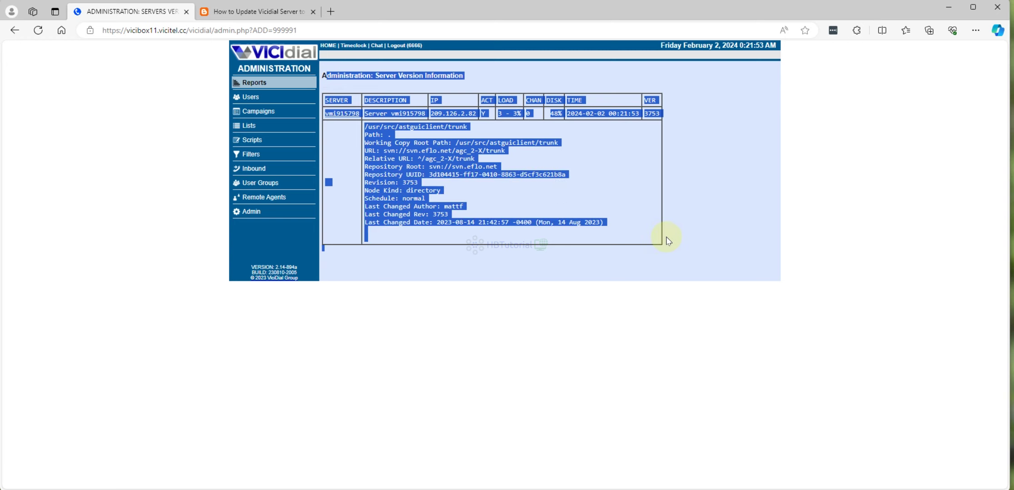
click(507, 273)
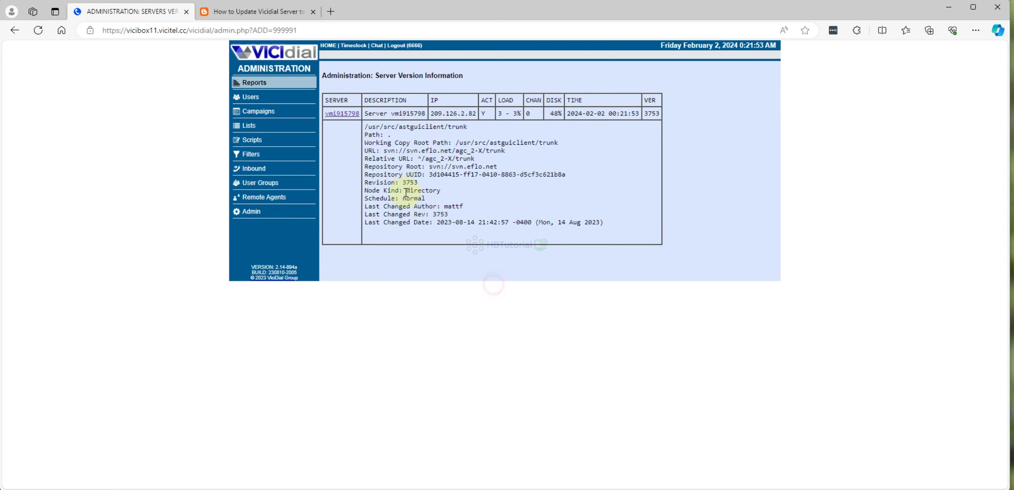
double_click(412, 174)
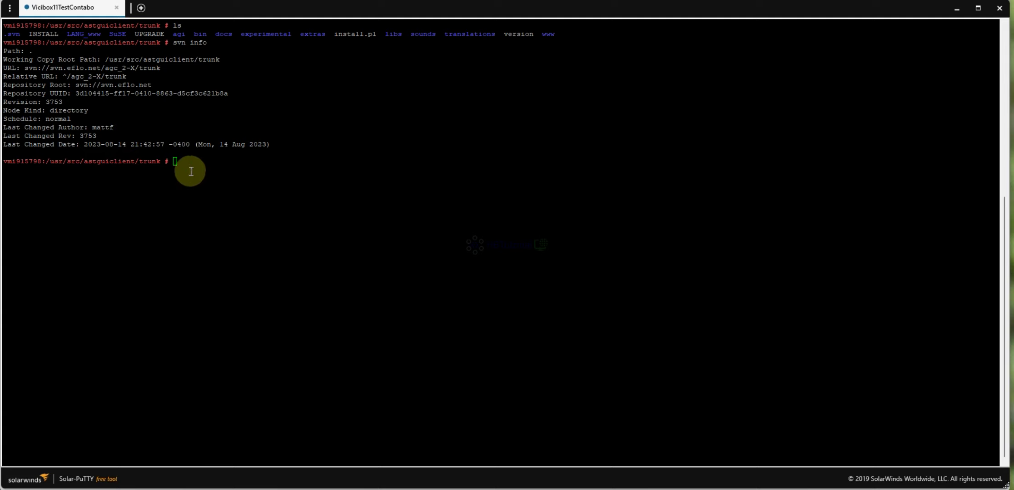
click(187, 167)
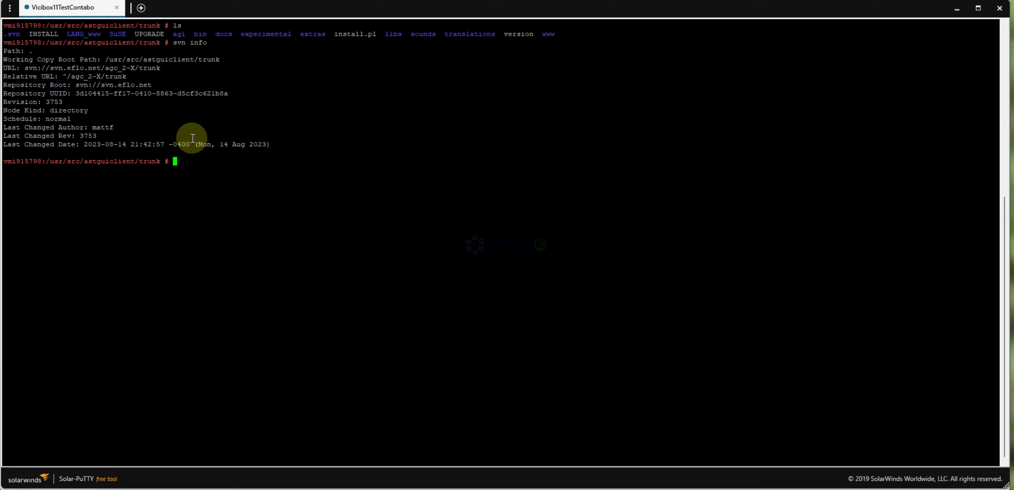
text(svn)
text( up)
Run svn up in the trunk directory, updating the working copy to revision 3802.
key(Return)
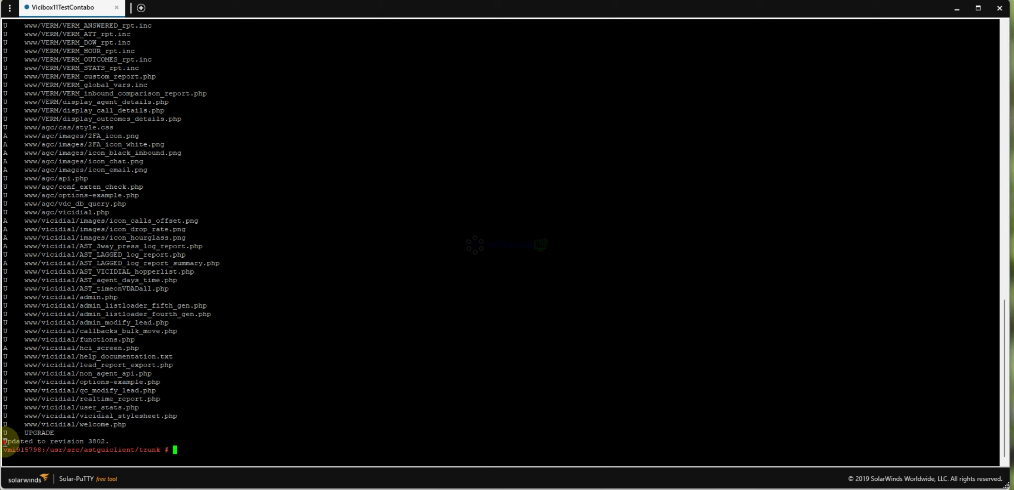
Run svn info and confirm Last Changed Rev 3802 dated 30 Jan 2024.
drag(5, 443, 101, 441)
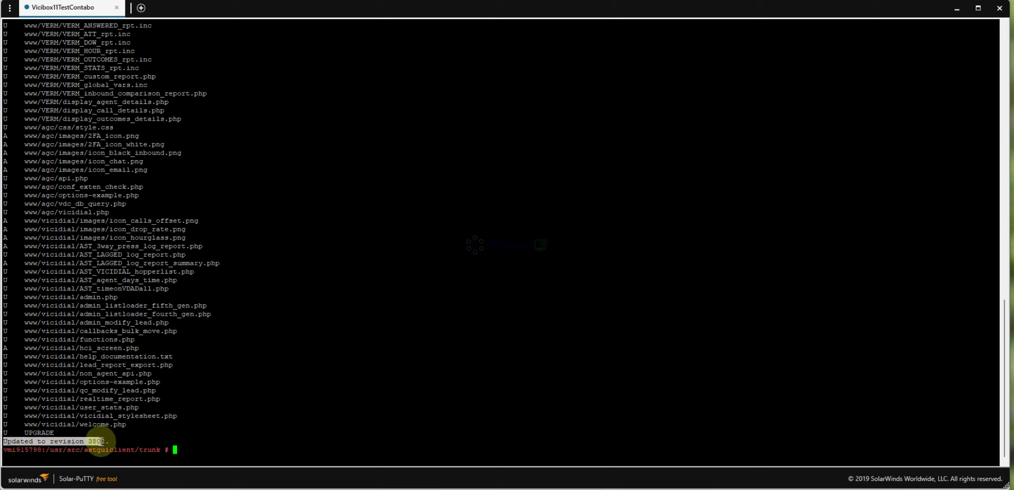
click(326, 412)
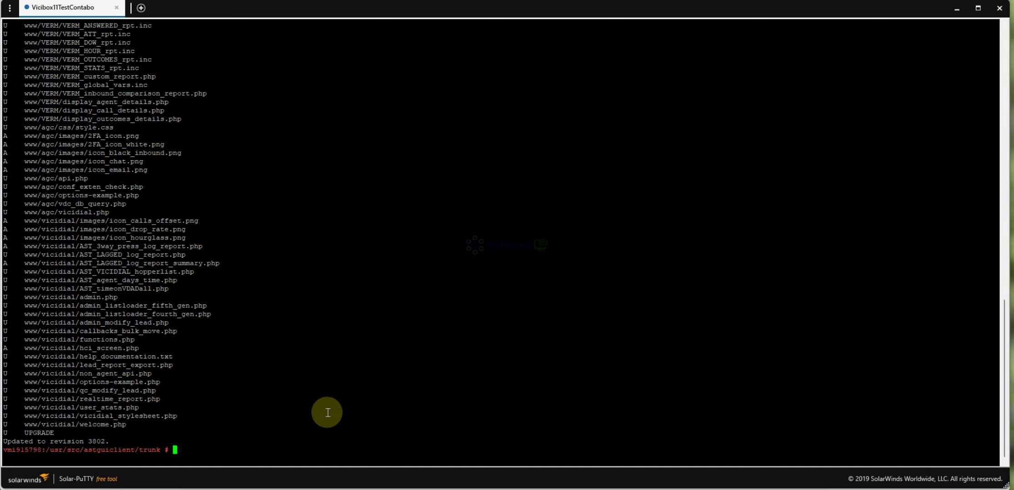
text(svn info)
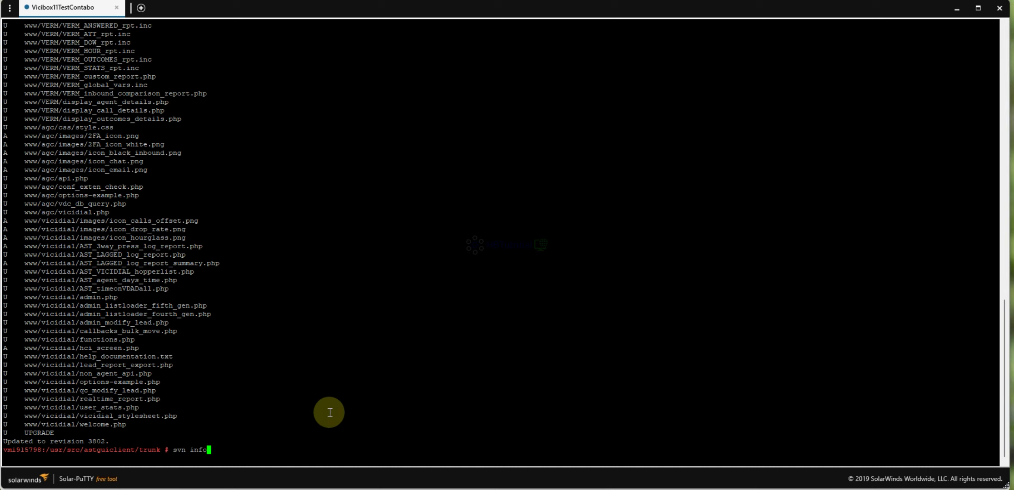
key(Return)
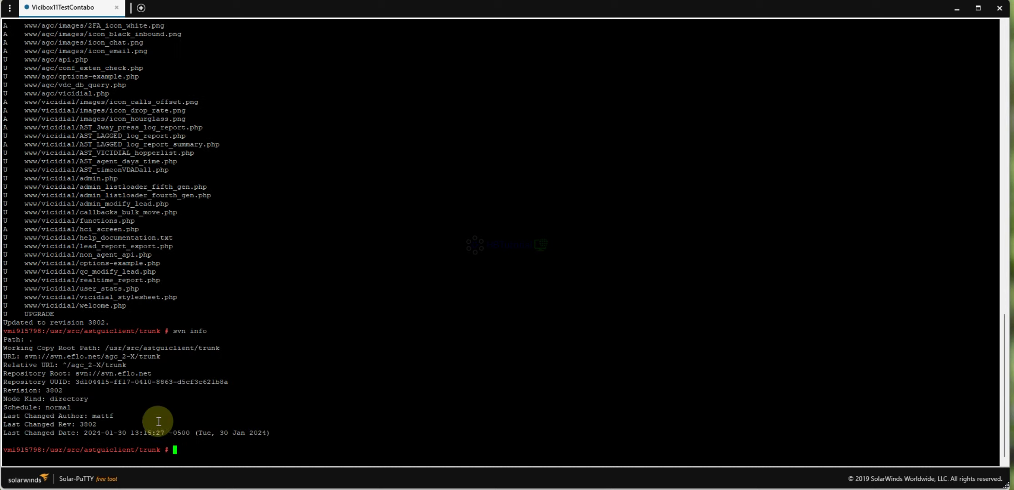
drag(87, 433, 85, 425)
double_click(87, 425)
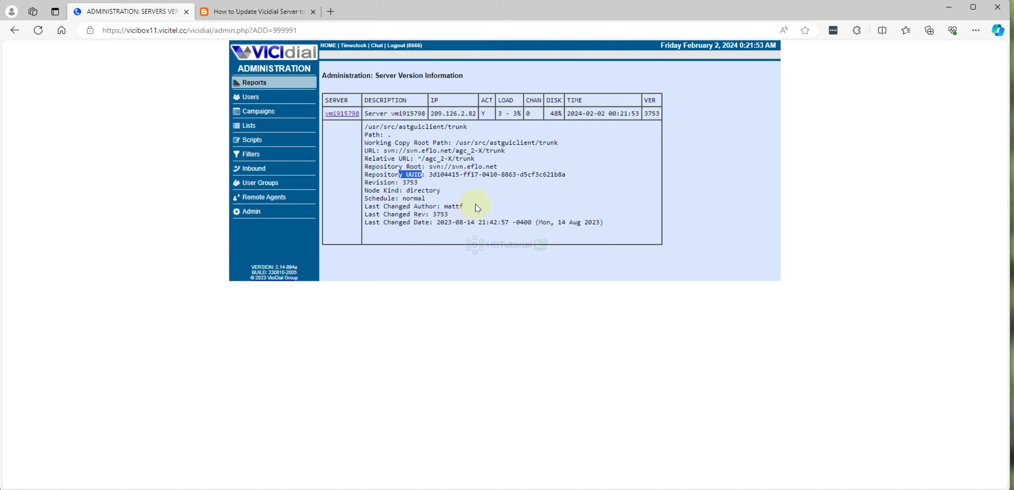
Return to the VICIdial version page, which still reports revision 3753.
triple_click(475, 204)
right_click(471, 203)
Note the Revision: 3753 line and reload the server version page.
click(426, 183)
triple_click(400, 183)
right_click(401, 184)
click(473, 193)
click(39, 35)
Check the HBTutorial guide's svn up -r XXXX step, then return to the version page.
click(222, 11)
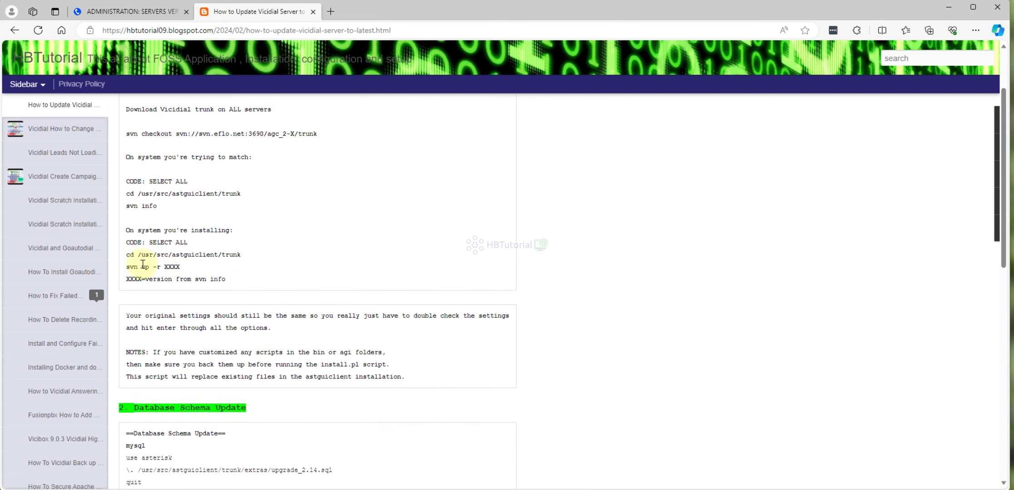
triple_click(143, 265)
click(271, 265)
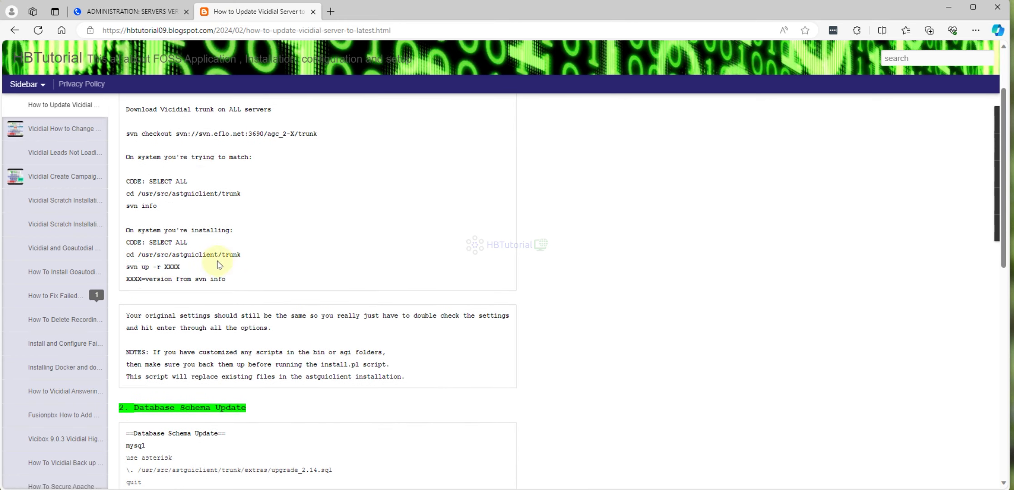
scroll(221, 266, down, 1)
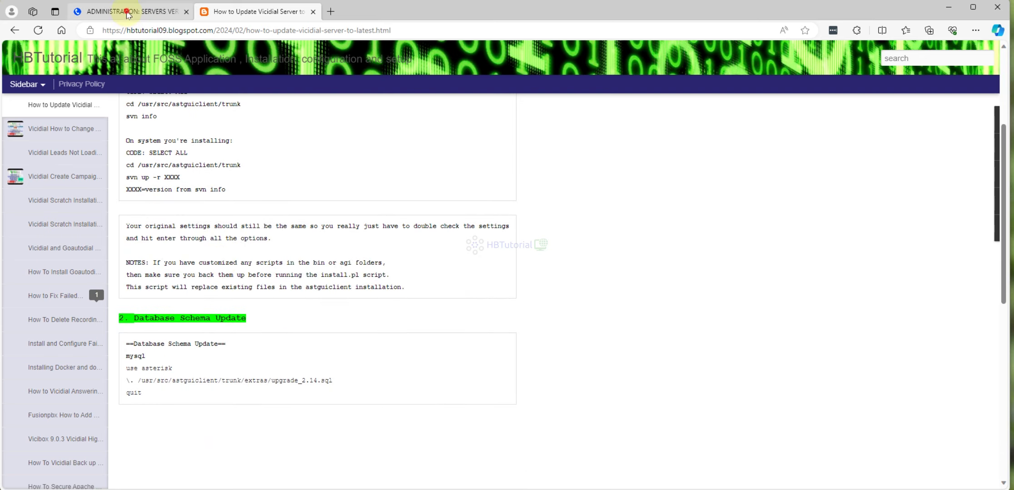
click(131, 13)
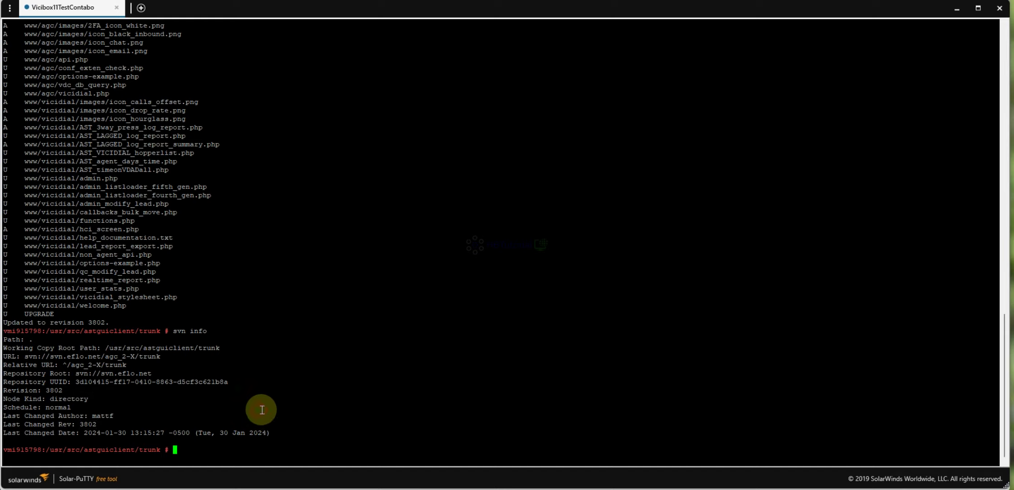
text(clear)
Run install.pl, accepting default config path, install paths and server IP.
key(Return)
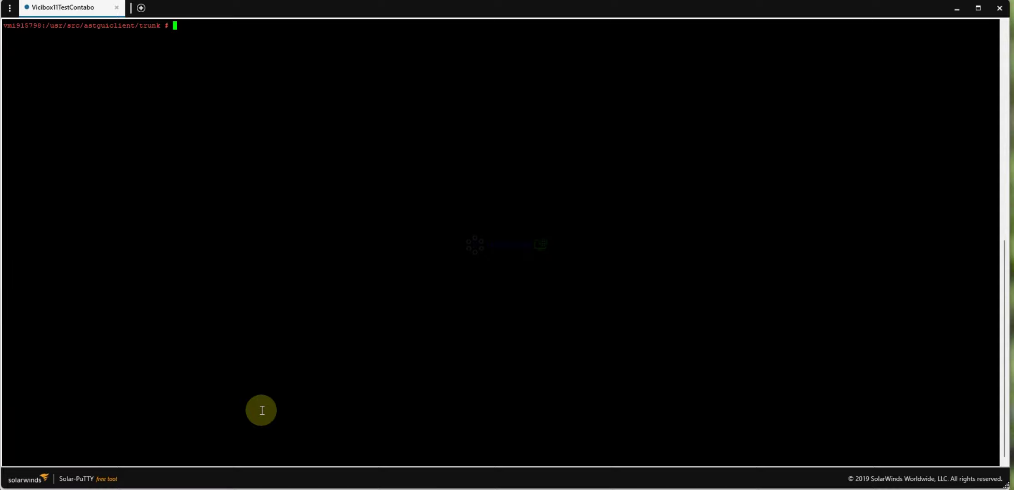
text(perl )
text(./in)
key(Tab)
key(Return)
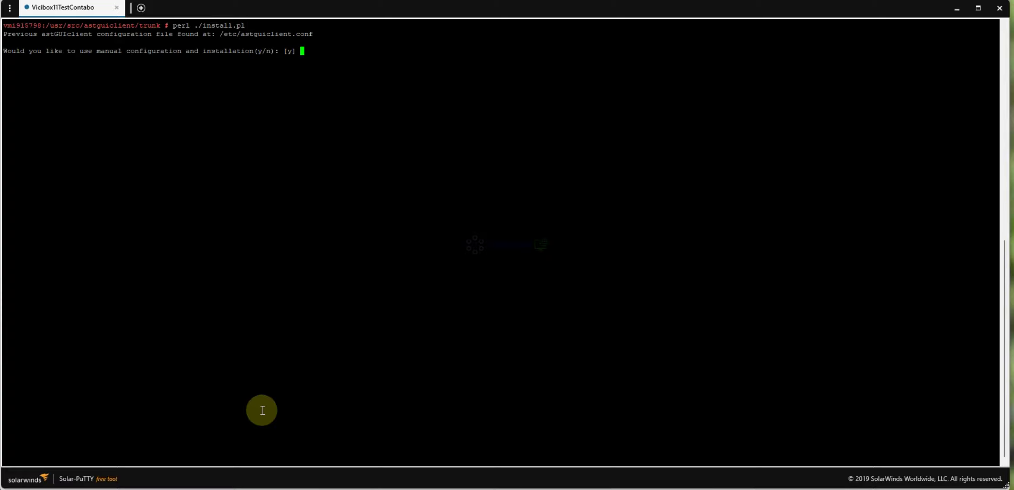
key(Return)
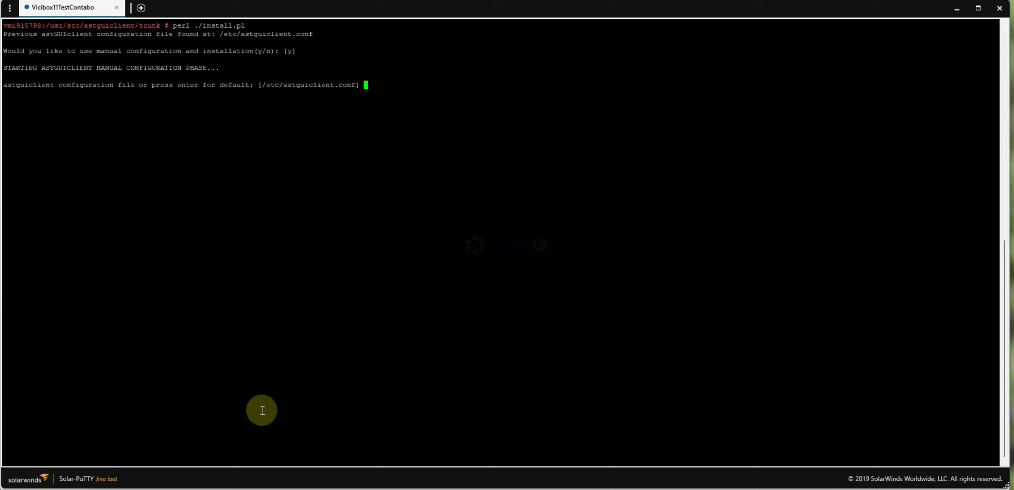
key(Return)
key(Return)
key(Return)
key(Return)
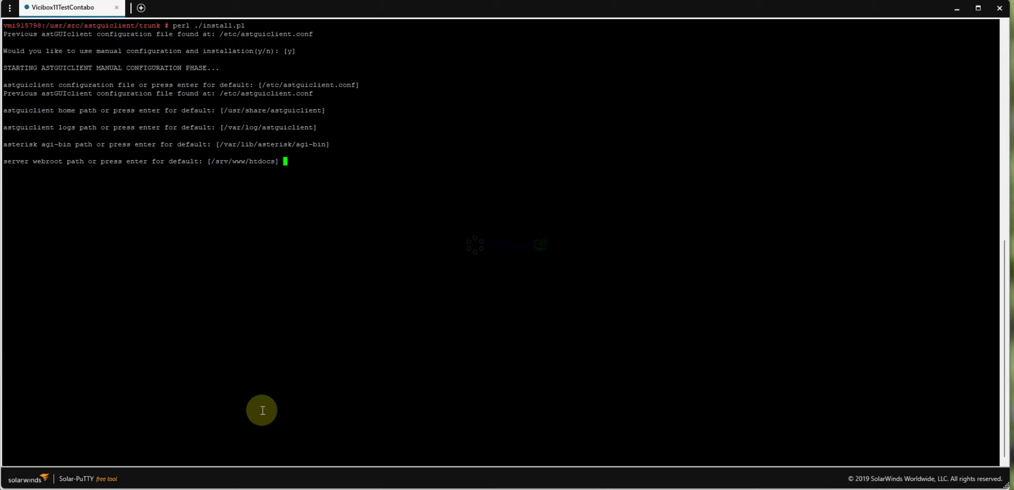
key(Return)
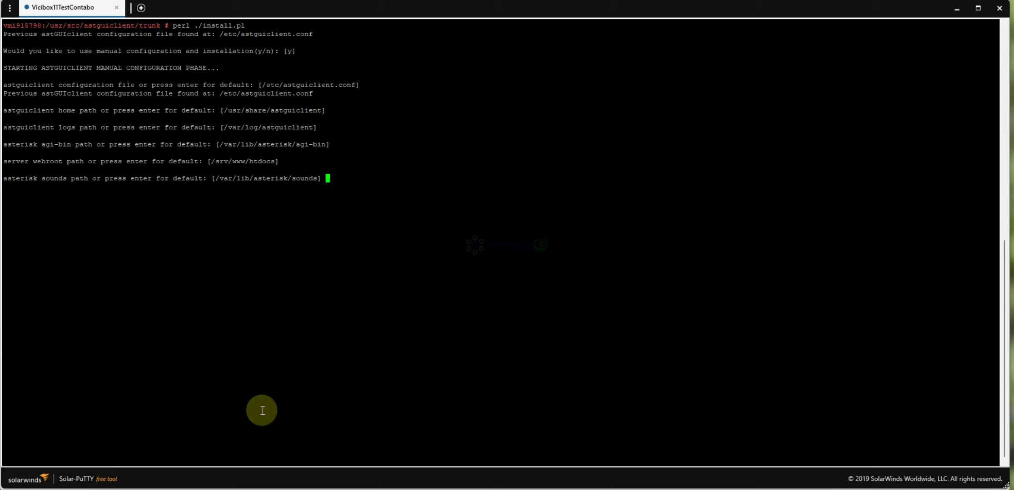
key(Return)
key(Return)
key(Return)
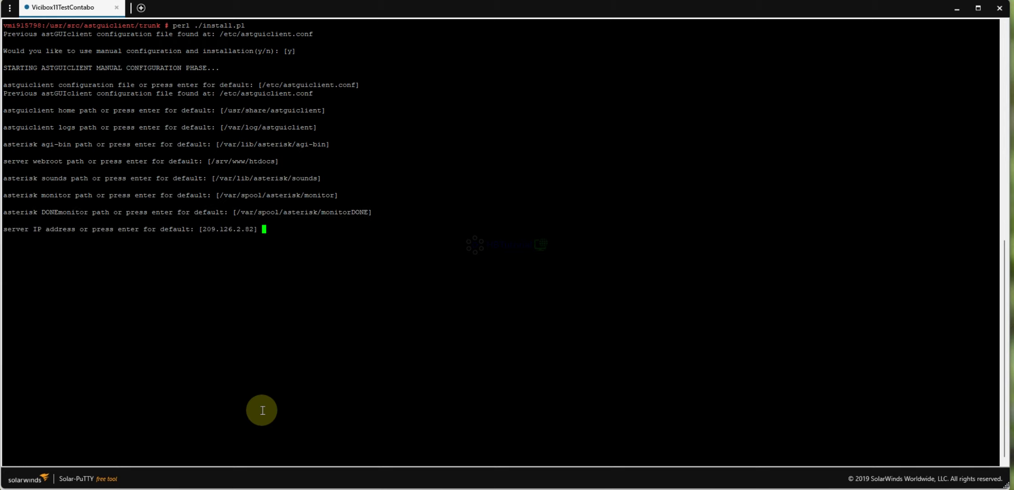
key(Return)
key(Return)
key(Return)
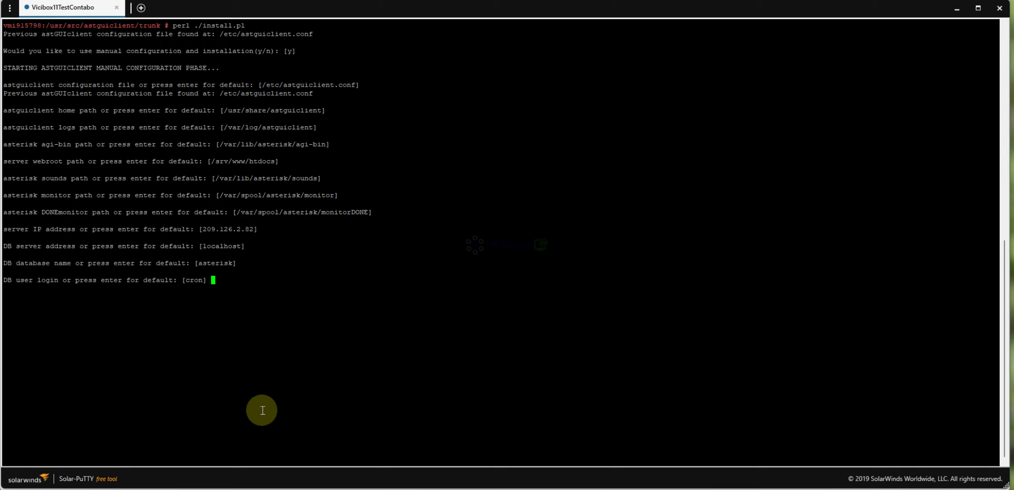
key(Return)
Accept default database, password and keepalive settings, answer y to sample conf files, and install.
key(Return)
key(Return)
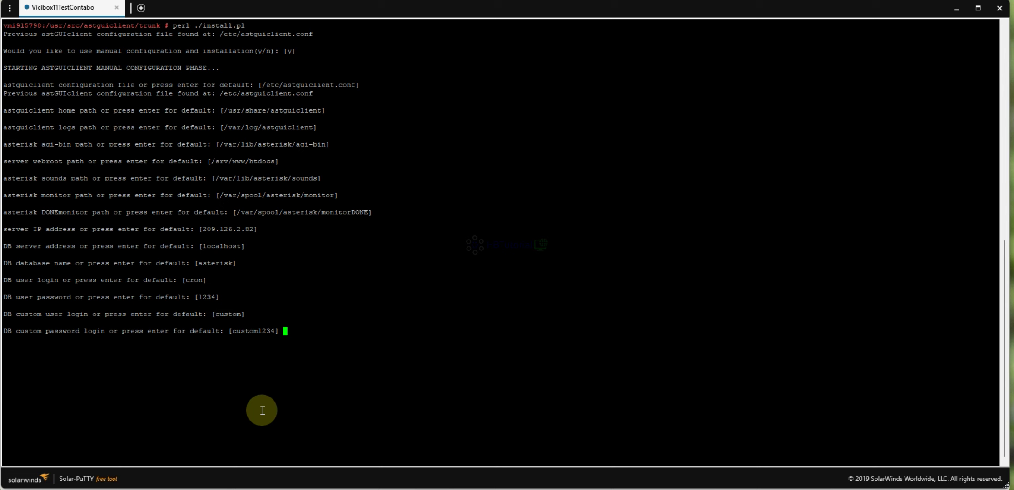
key(Return)
key(Return)
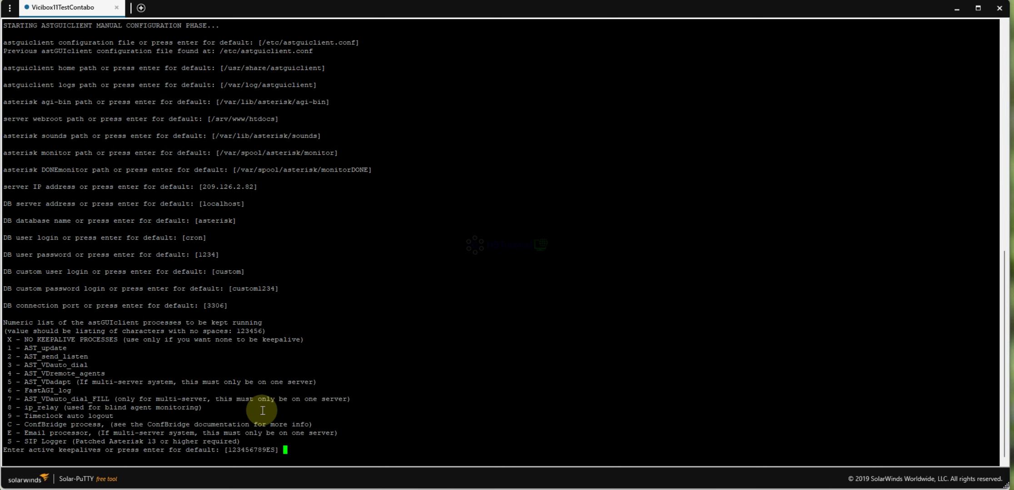
key(Return)
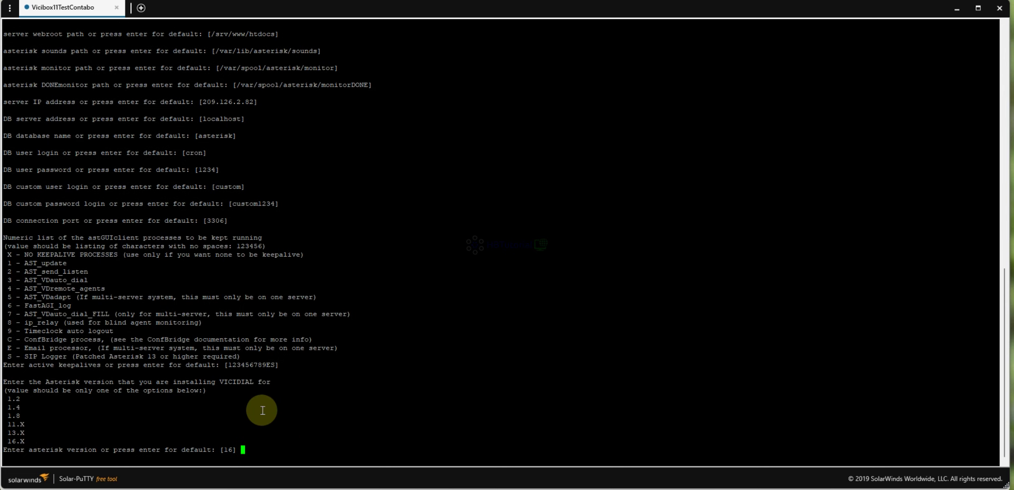
key(Return)
text(y)
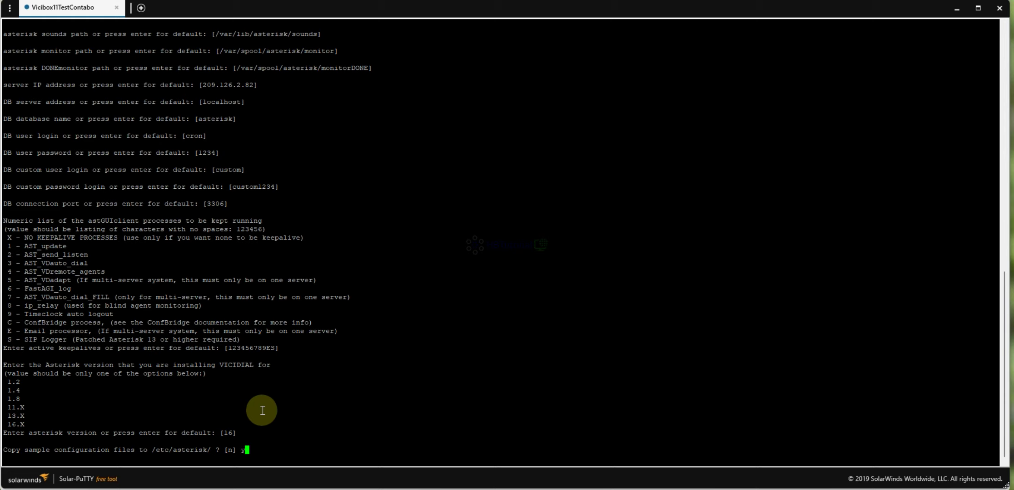
key(BackSpace)
text(n)
key(BackSpace)
text(y)
key(Return)
key(Return)
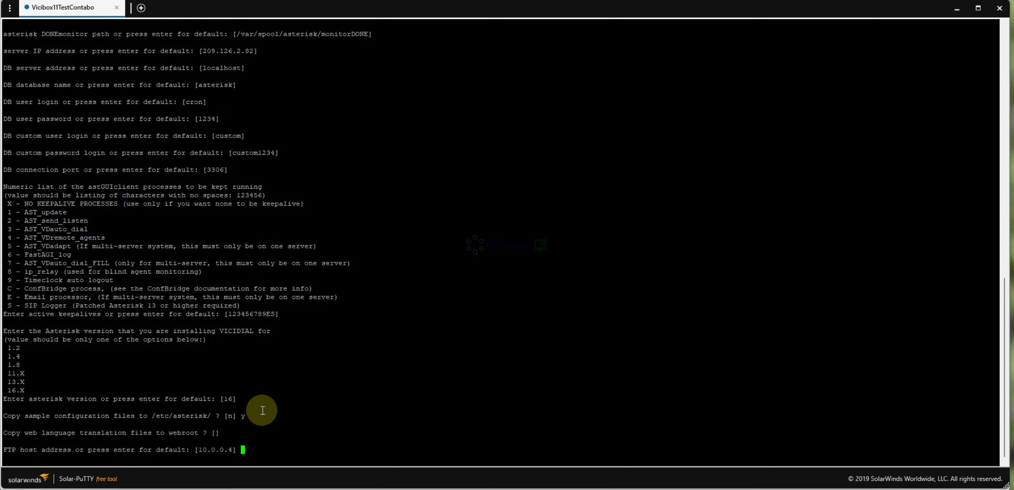
key(Return)
key(Return)
key(Return)
key(Return)
key(Return)
key(Return)
key(Return)
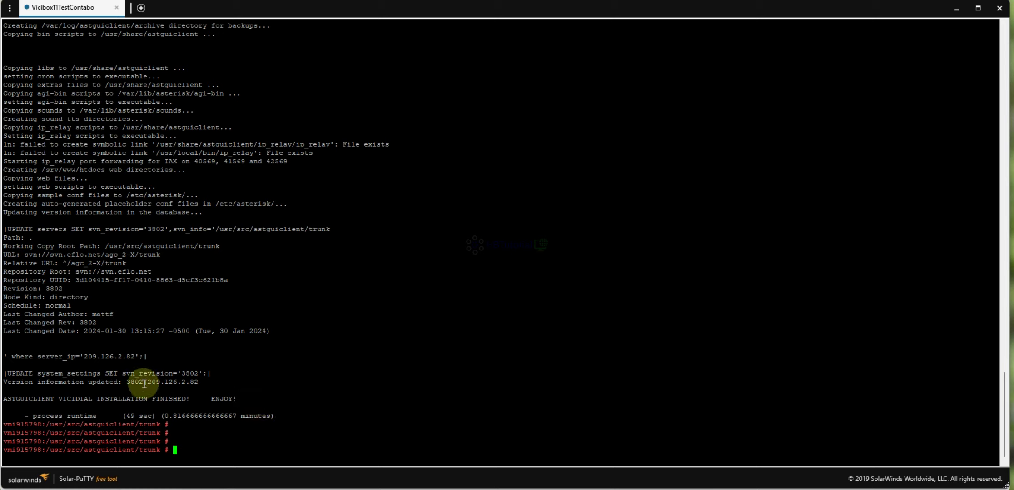
Confirm the installer reports database version 3802 and switch to the web admin.
drag(147, 382, 127, 382)
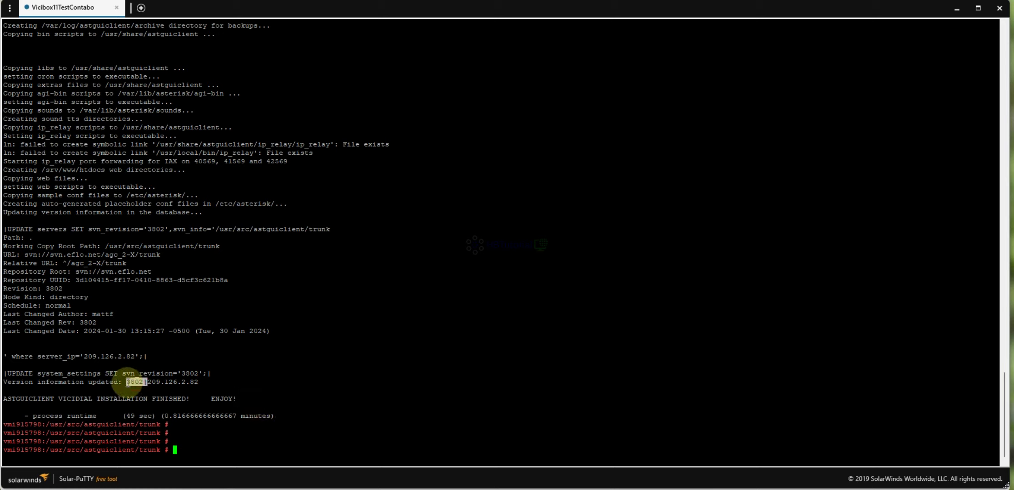
click(287, 324)
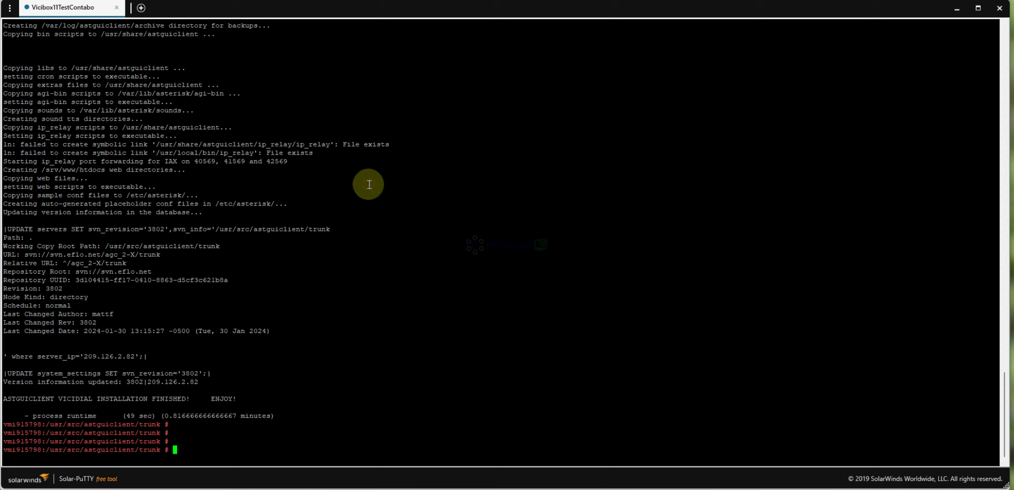
key(alt+Tab)
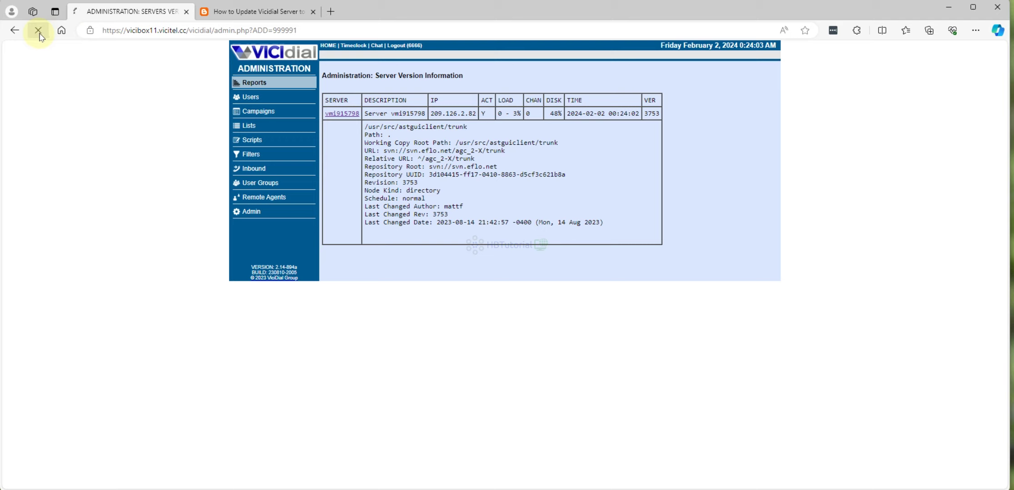
Reload the server version page, which now shows a no-permission message.
click(38, 35)
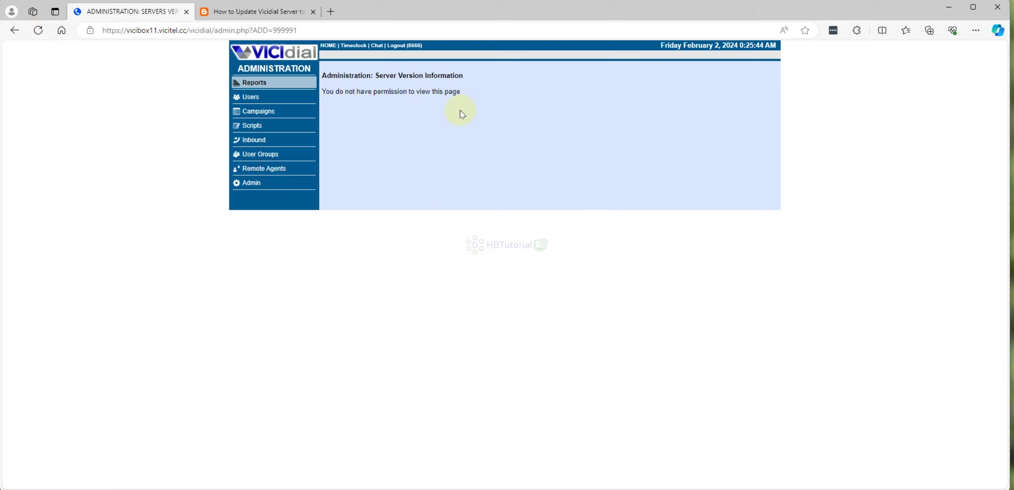
drag(313, 83, 467, 76)
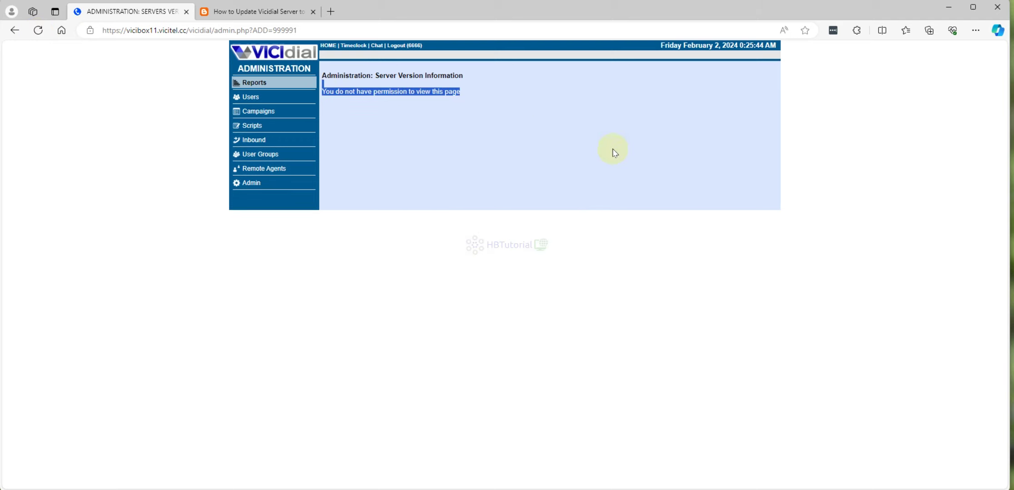
click(491, 216)
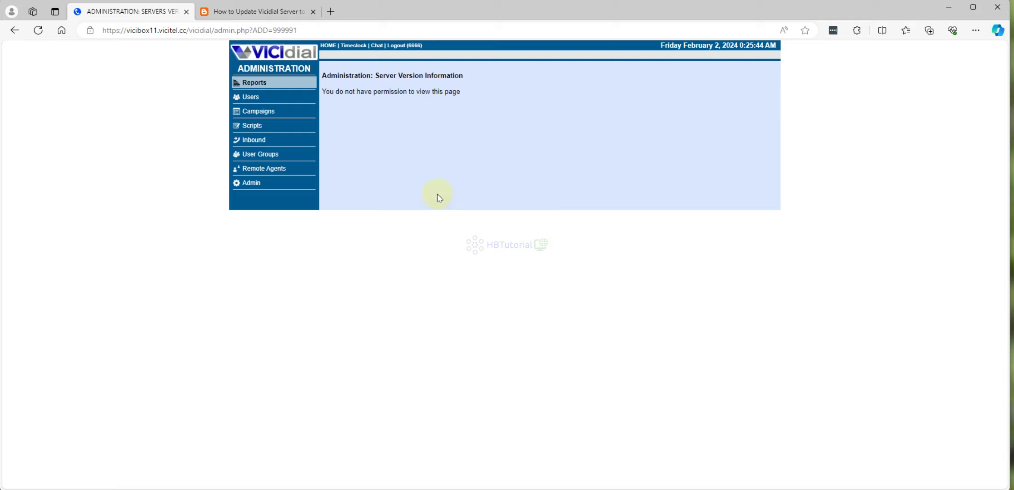
Check Reports, Admin and System Settings, all denying access, then consult the HBTutorial guide.
click(256, 87)
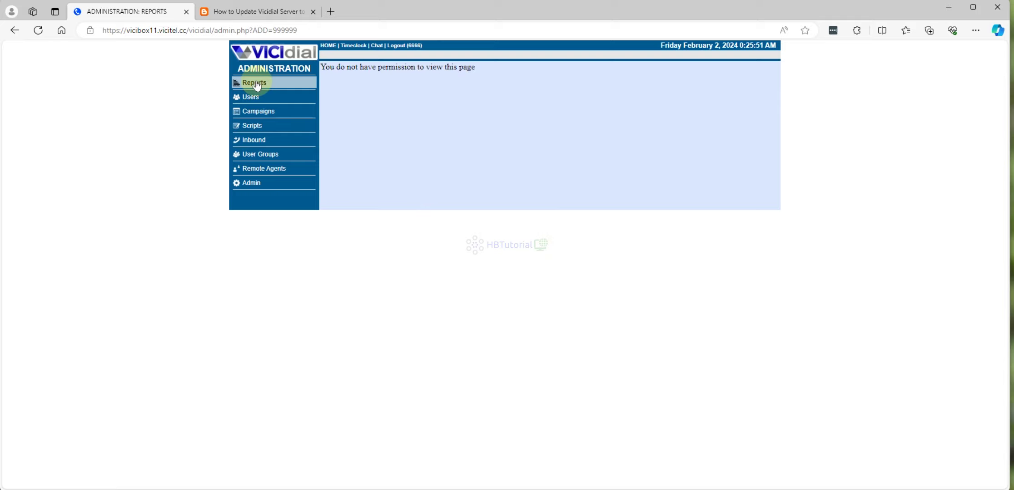
click(253, 183)
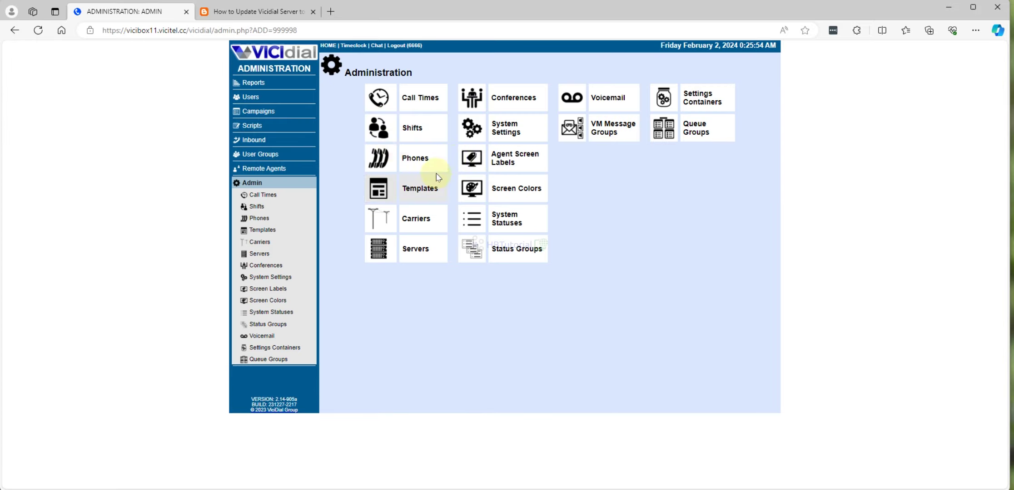
click(493, 130)
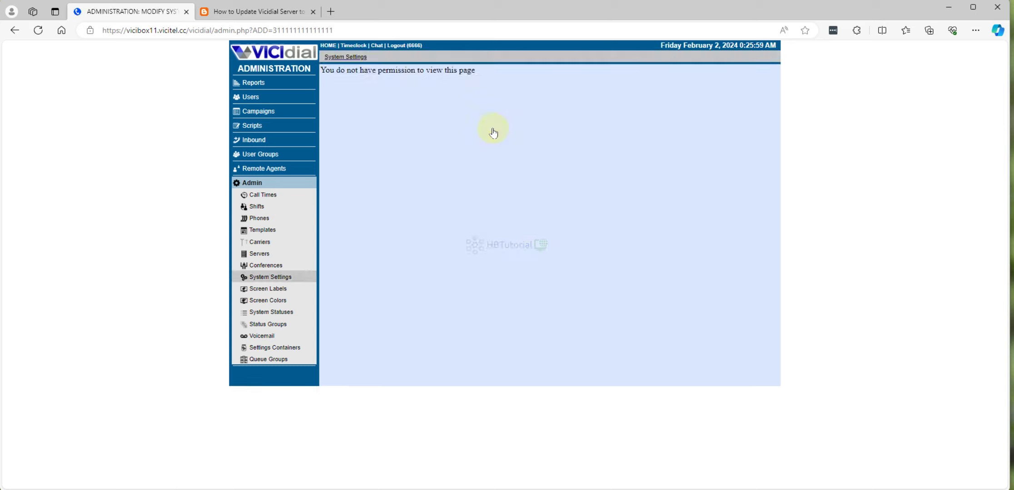
click(247, 84)
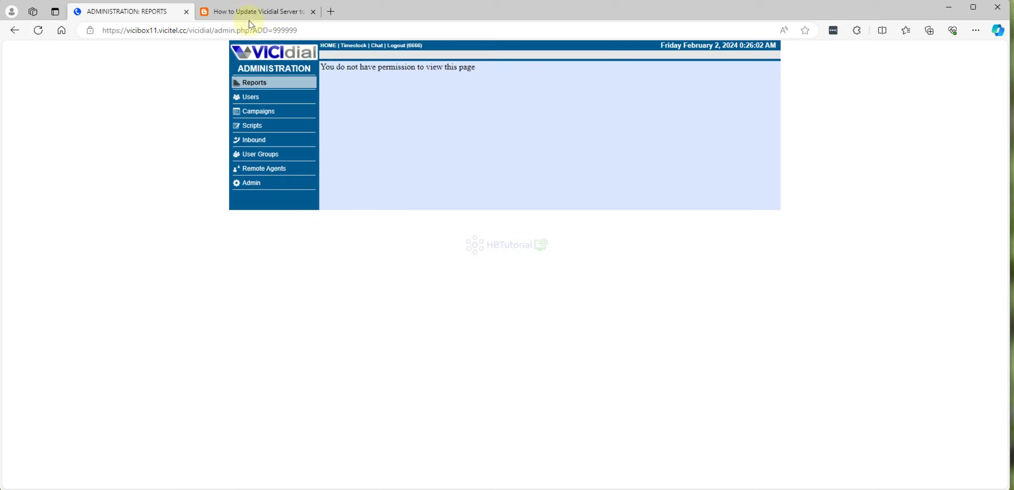
click(219, 11)
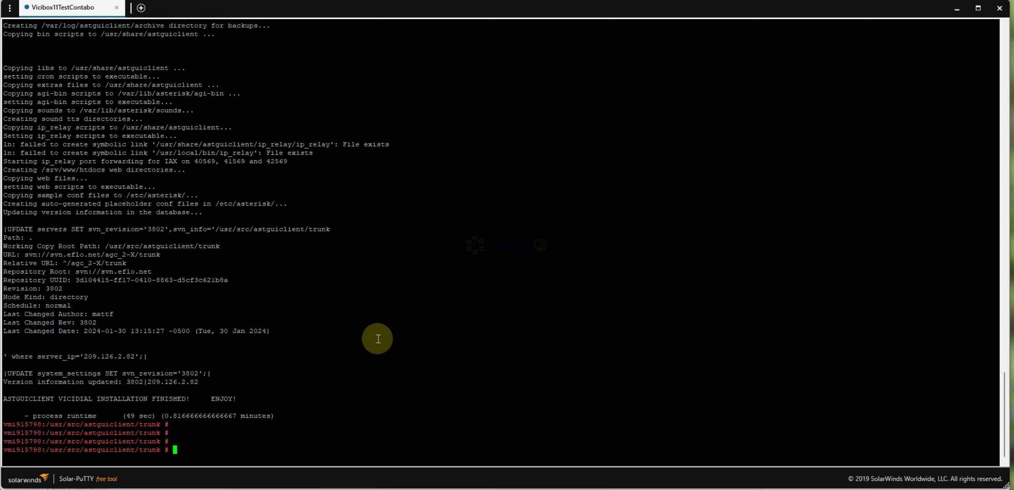
text(clear)
Clear the terminal, launch mysql and select the asterisk database.
key(Return)
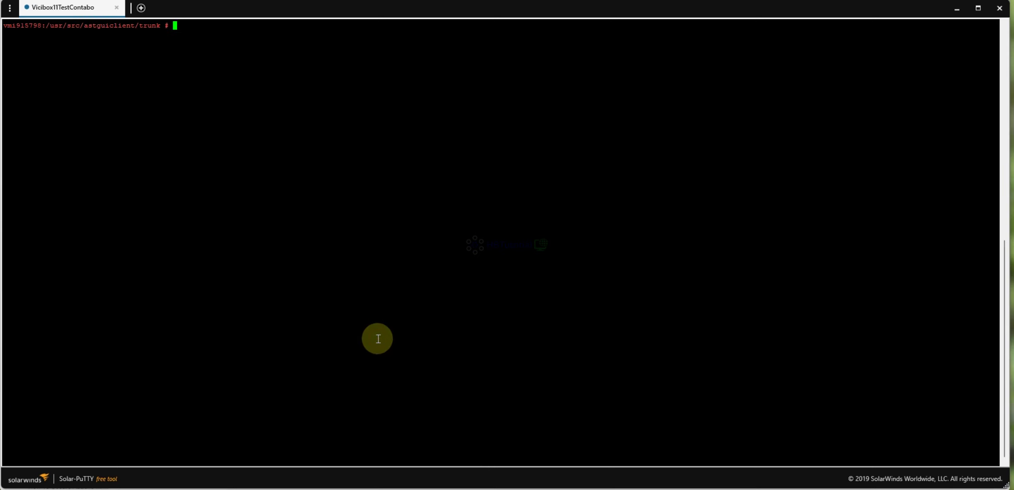
text(mysql)
key(Return)
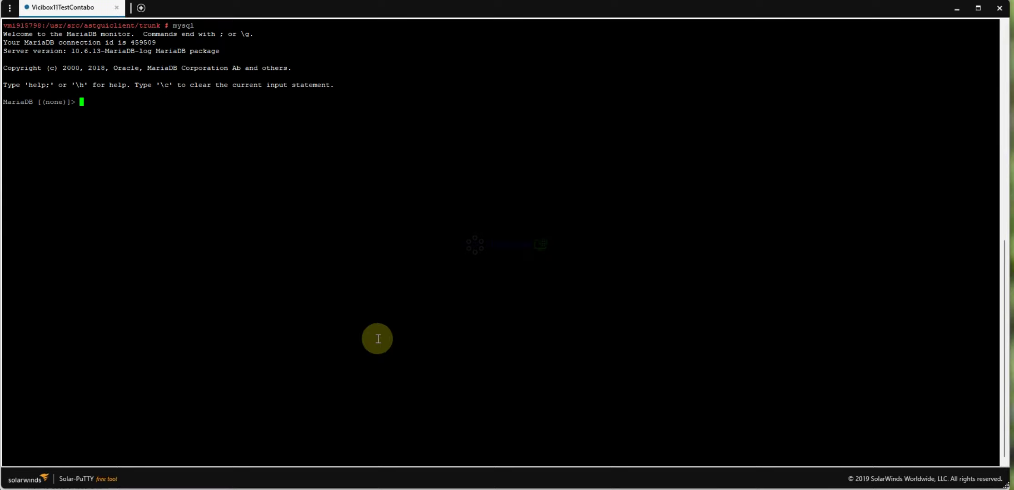
text(use)
text( asterisk)
text(;)
key(Return)
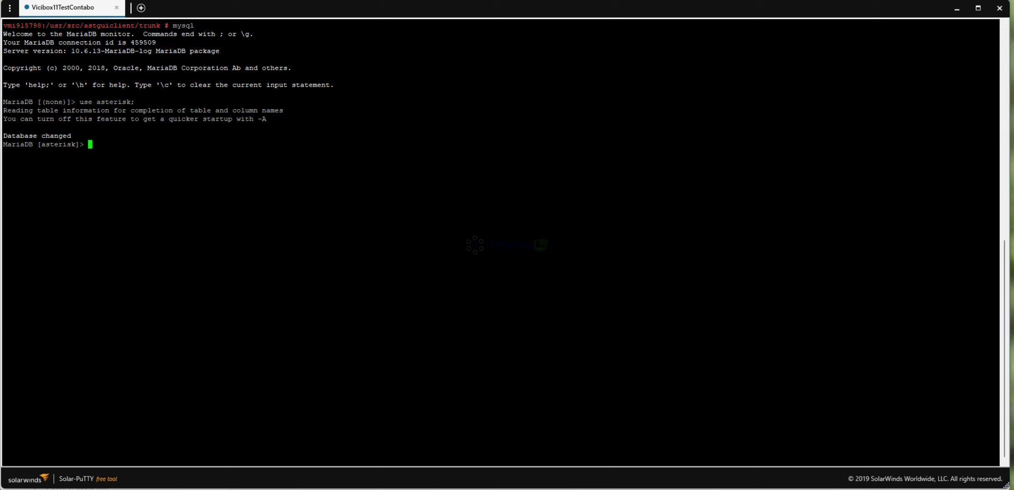
Bring up the update tutorial and select the upgrade_2.14.sql command line.
click(527, 484)
drag(339, 382, 134, 385)
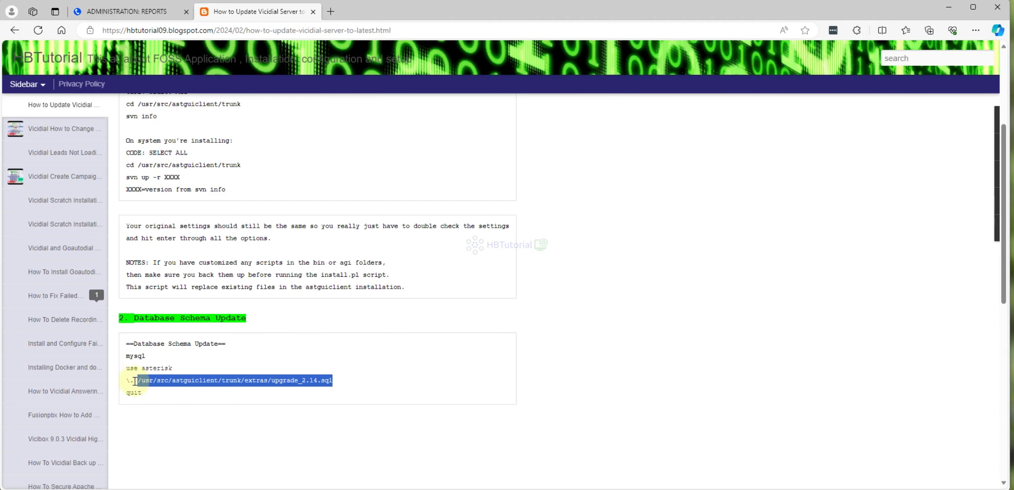
Copy the upgrade_2.14.sql source command and paste it at the MariaDB prompt.
right_click(134, 385)
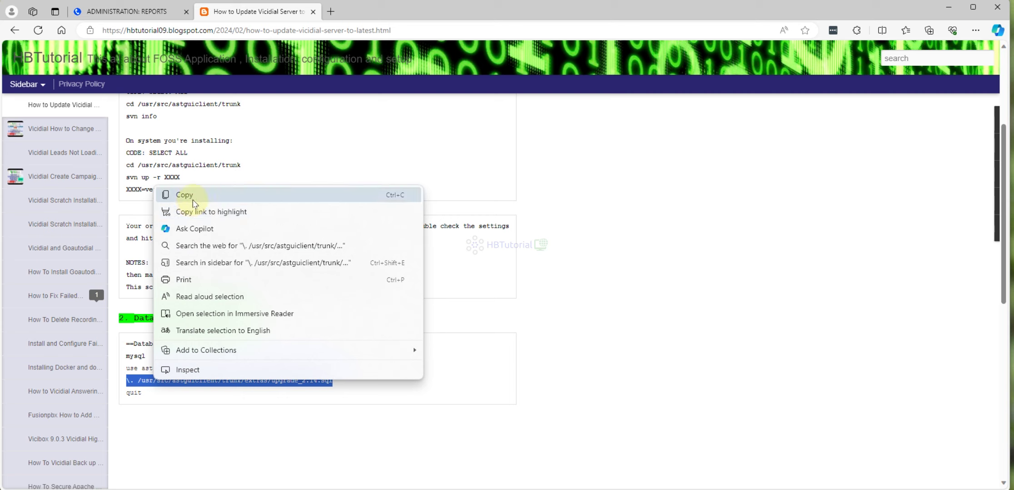
click(194, 200)
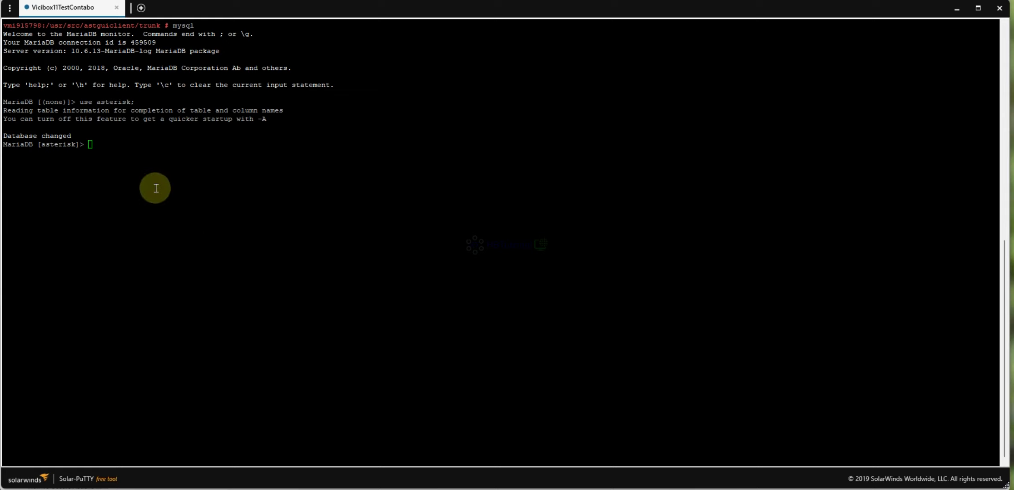
right_click(150, 185)
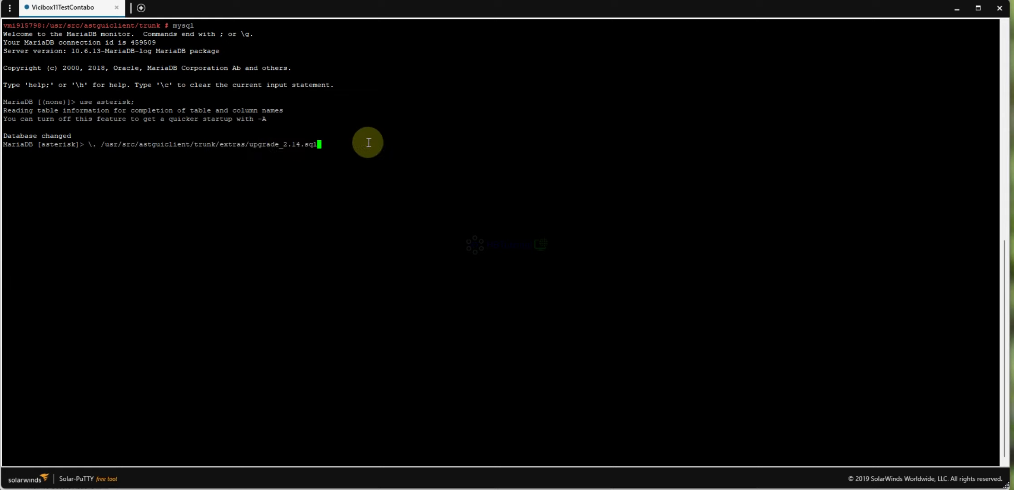
Run the upgrade_2.14.sql script, quit MariaDB and clear the terminal.
key(Return)
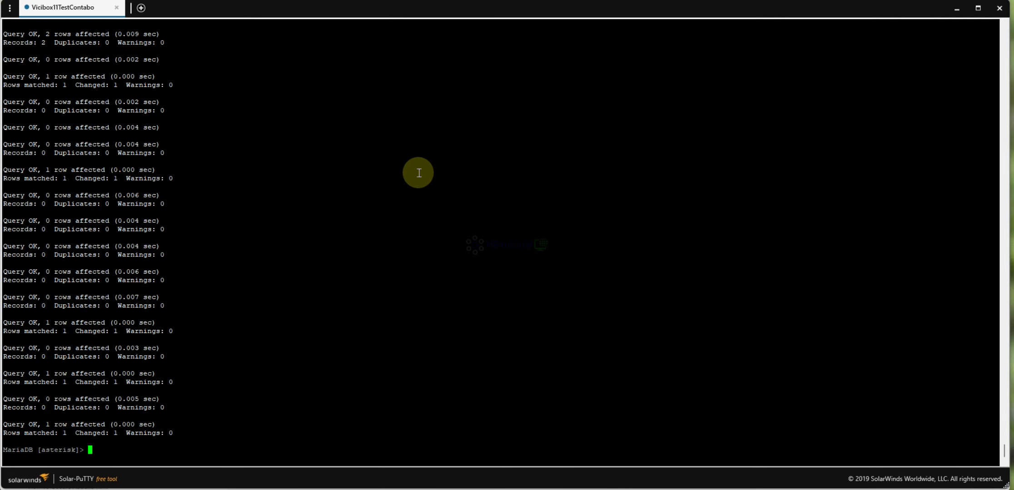
text(quit)
key(Return)
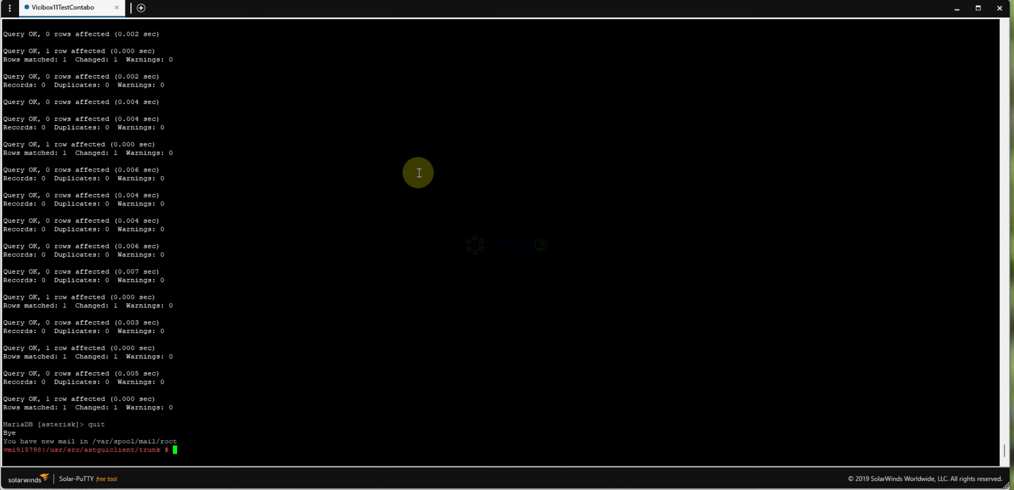
text(clear)
key(Return)
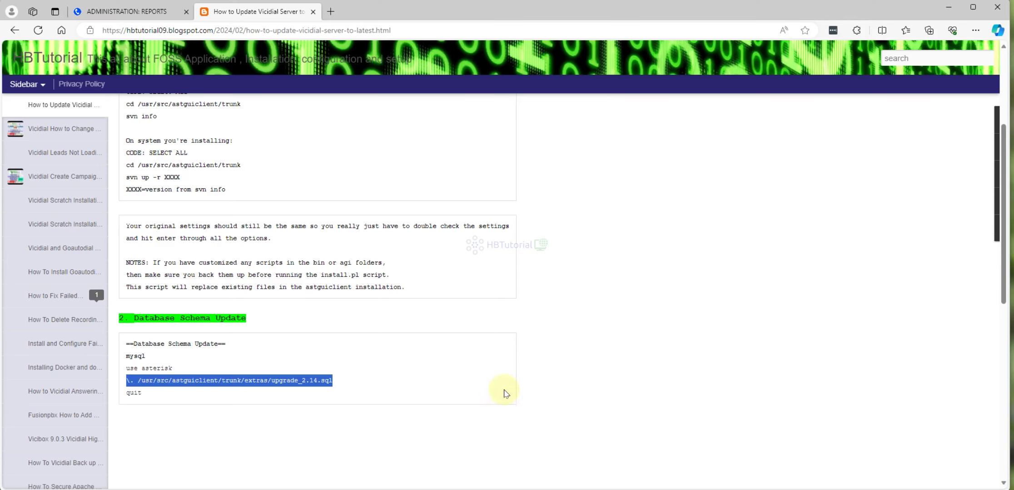
Reload the admin reports page and reveal the server VER column showing 3802.
click(130, 11)
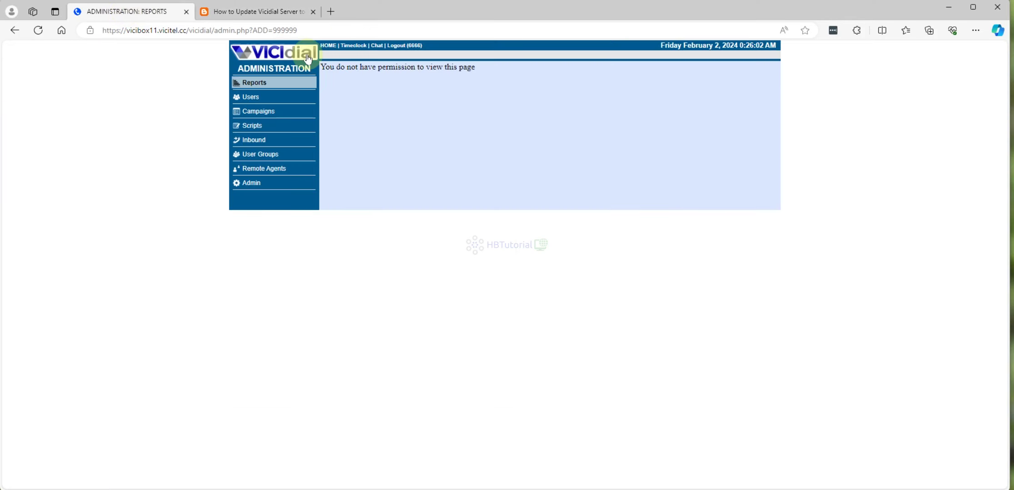
click(38, 30)
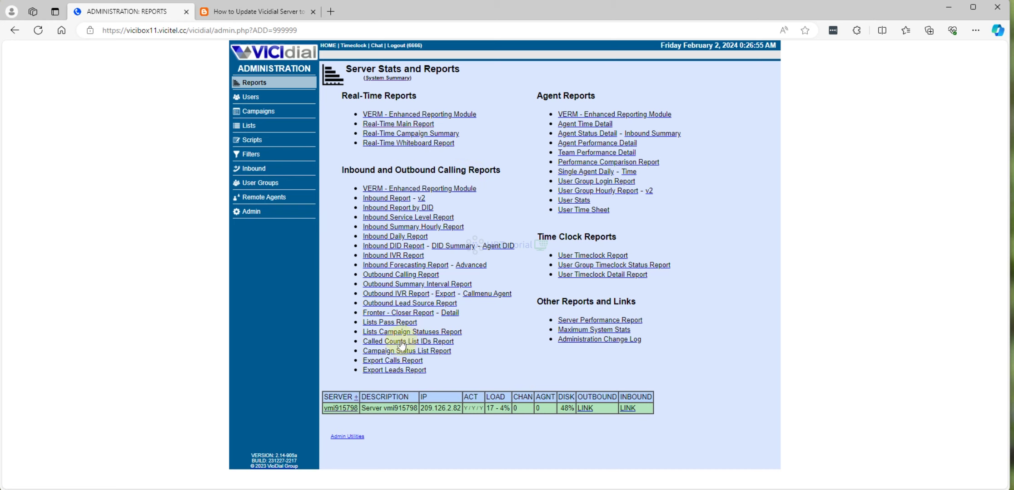
click(358, 400)
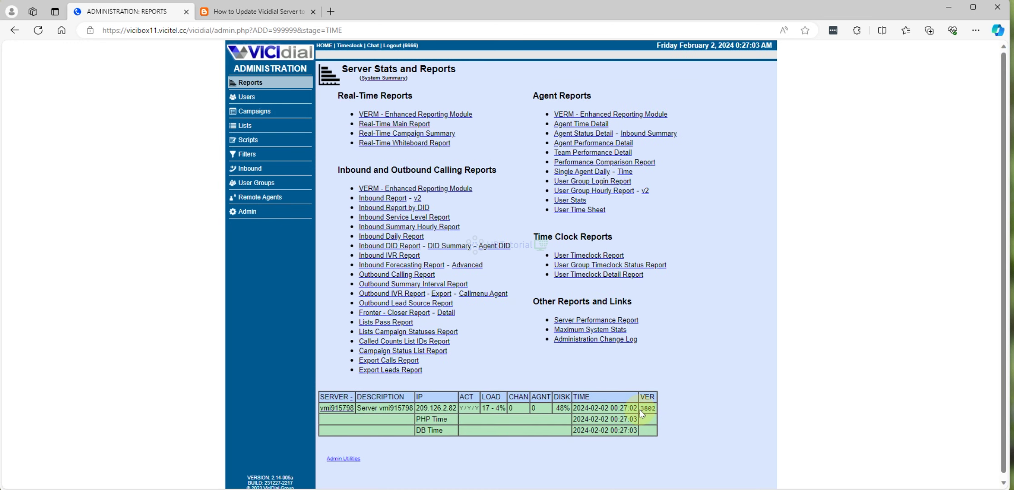
drag(640, 409, 653, 412)
right_click(653, 412)
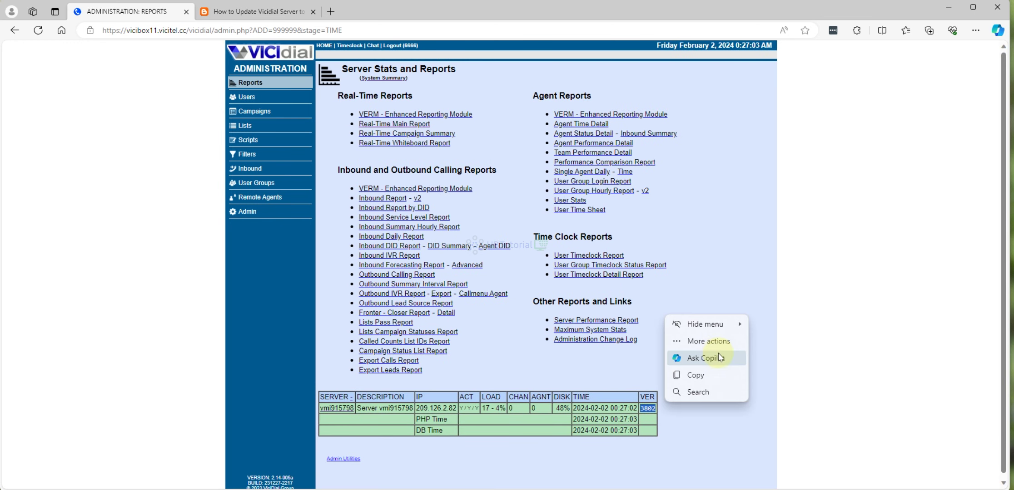
click(321, 248)
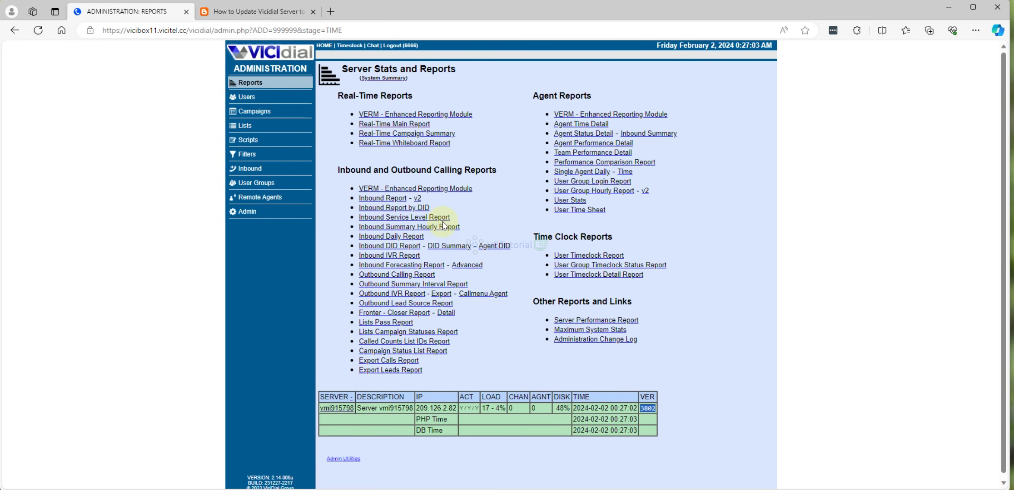
Visit the enhanced reporting module, return to server stats and enter the Administration section.
click(440, 190)
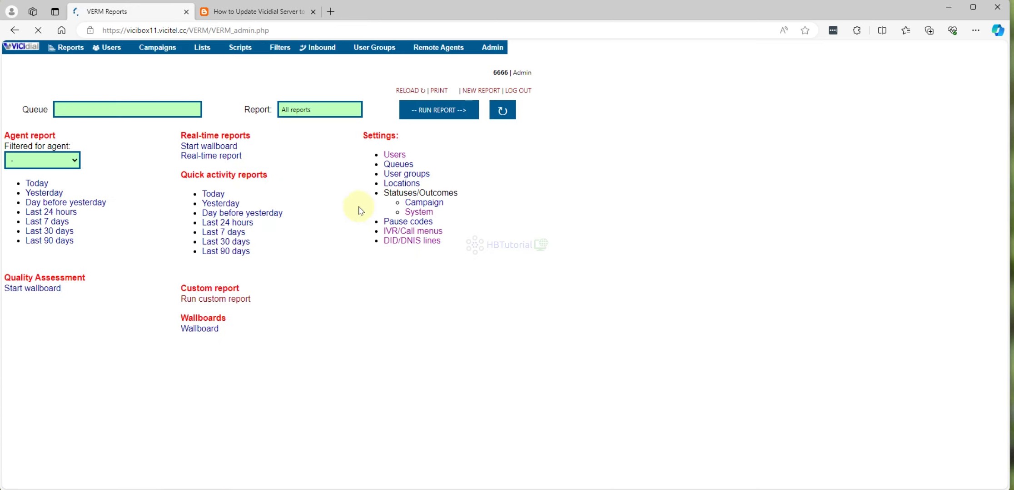
click(14, 30)
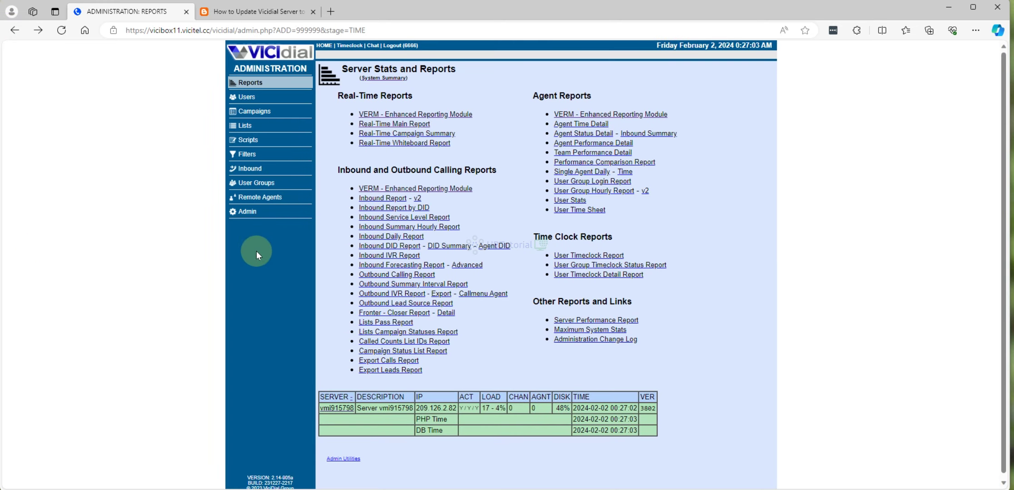
click(244, 212)
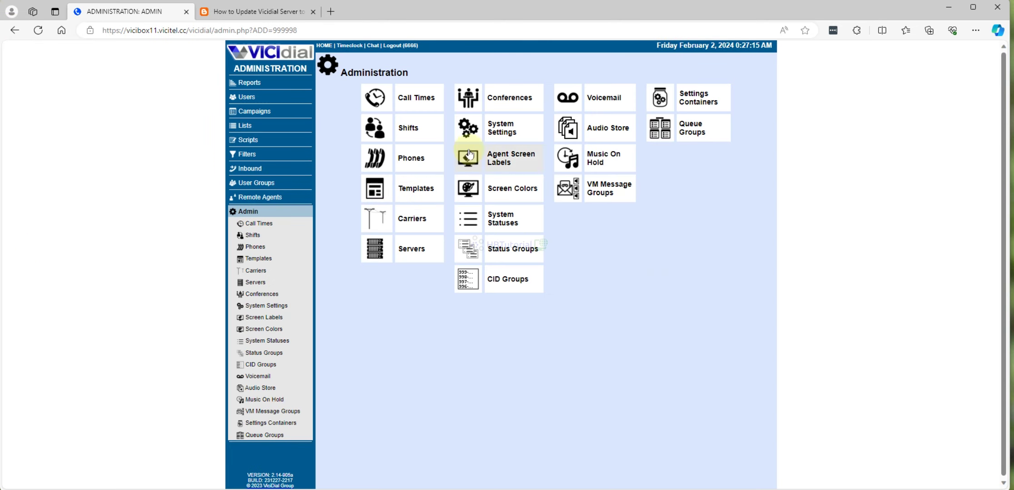
Check System Settings shows SVN Version 3802 and bring up its detailed svn info.
click(503, 125)
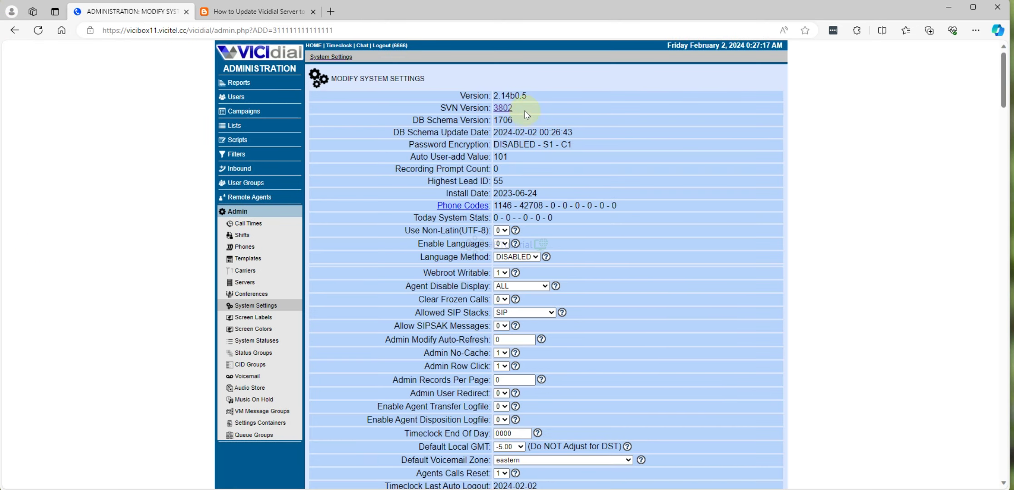
drag(426, 107, 535, 112)
click(543, 112)
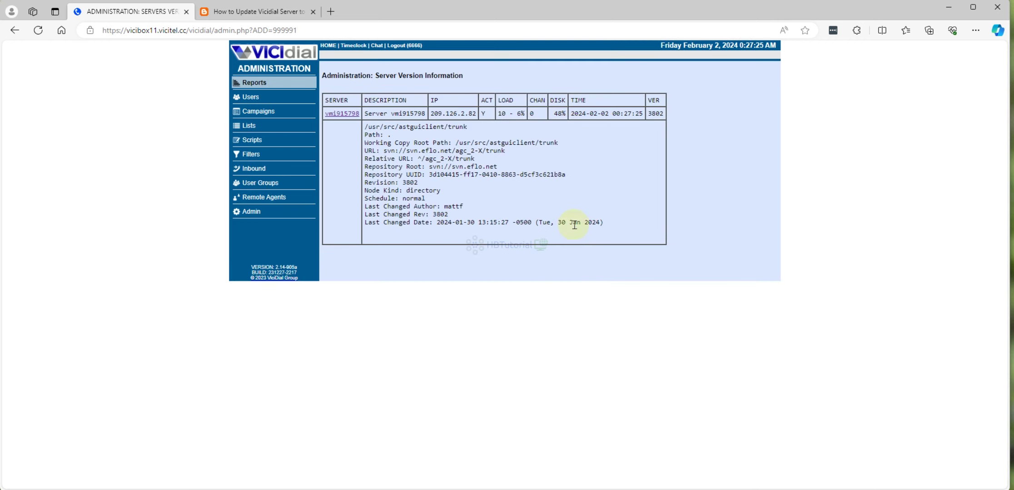
Review the svn info block confirming revision 3802, then return to the reports page.
drag(613, 225, 358, 128)
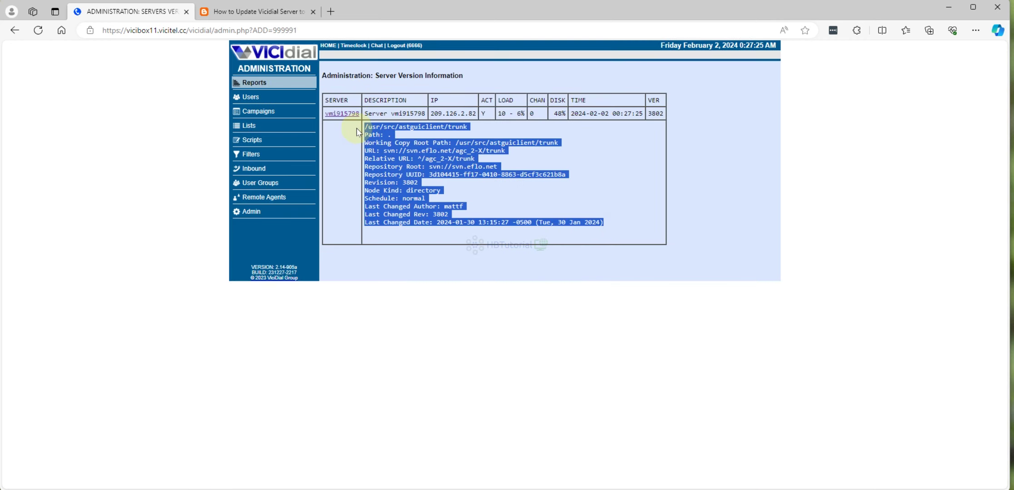
click(598, 175)
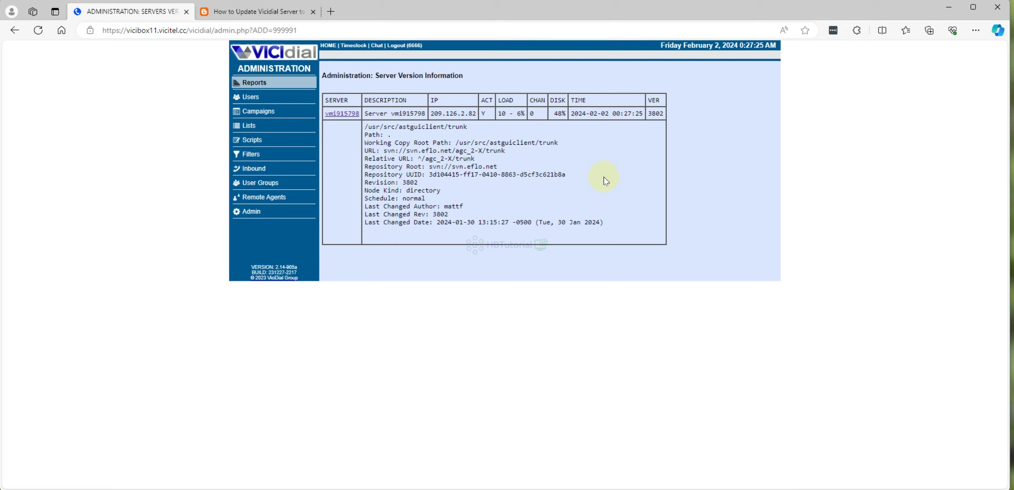
mouse_move(625, 230)
mouse_down()
mouse_move(426, 171)
mouse_move(361, 128)
mouse_up()
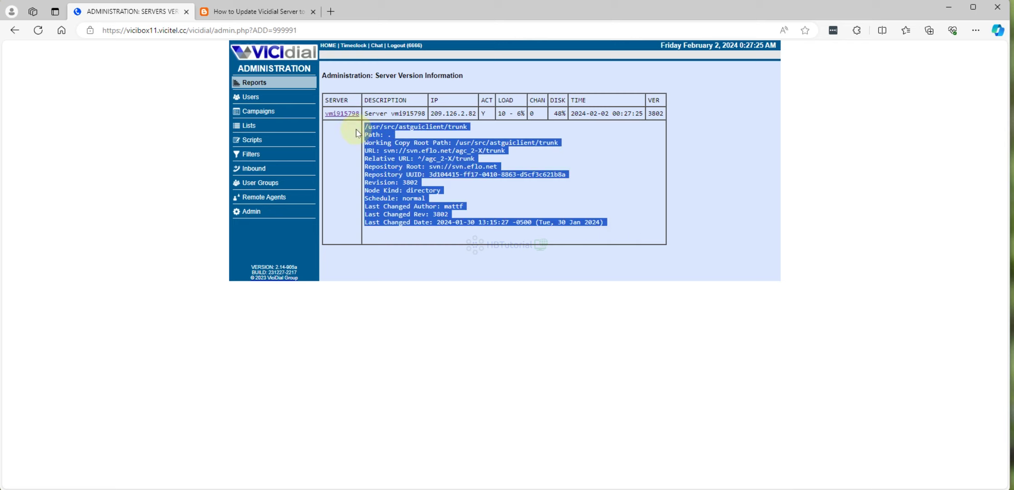
click(548, 162)
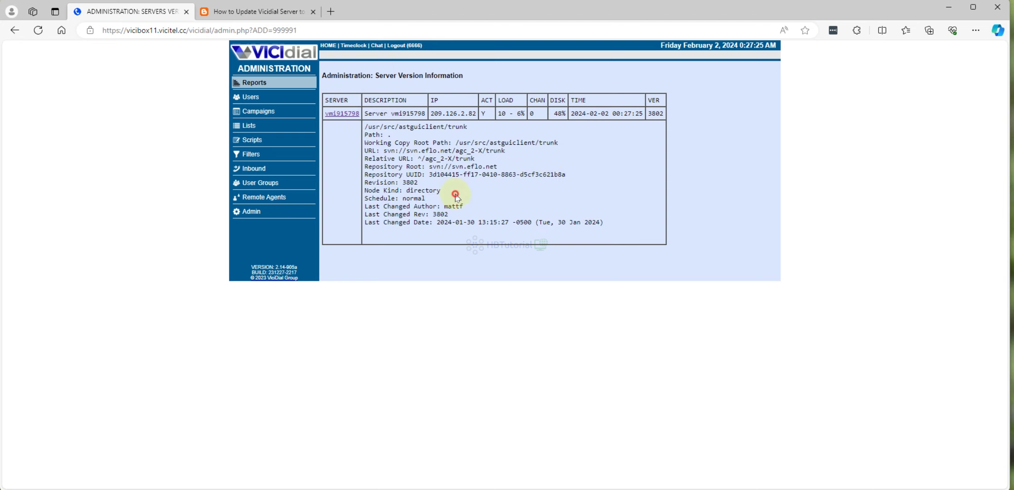
drag(362, 126, 657, 240)
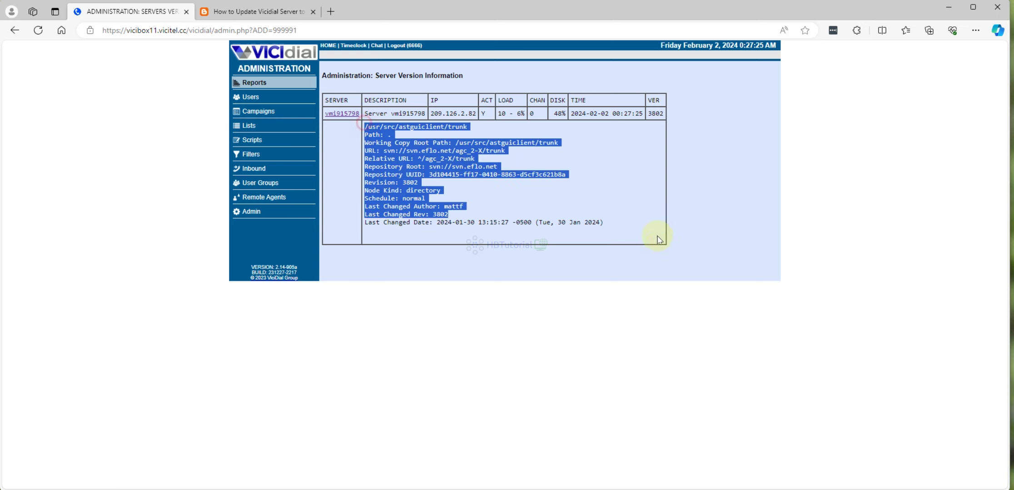
click(573, 177)
click(255, 84)
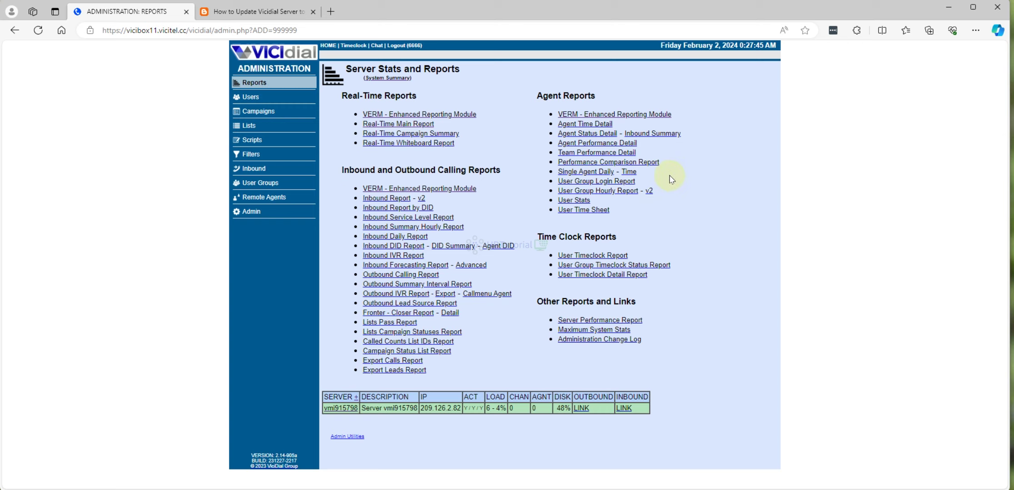
Go to the admin home system summary with agent, call and record counts.
click(244, 53)
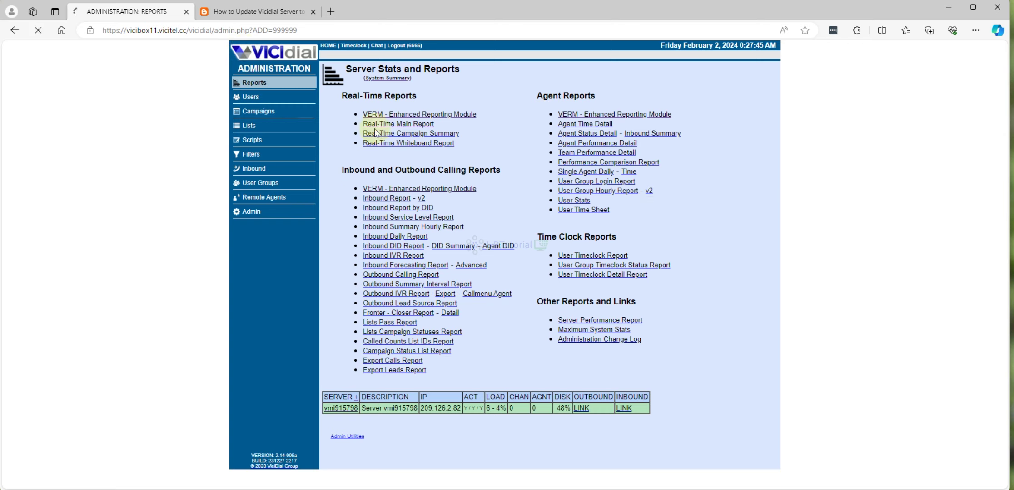